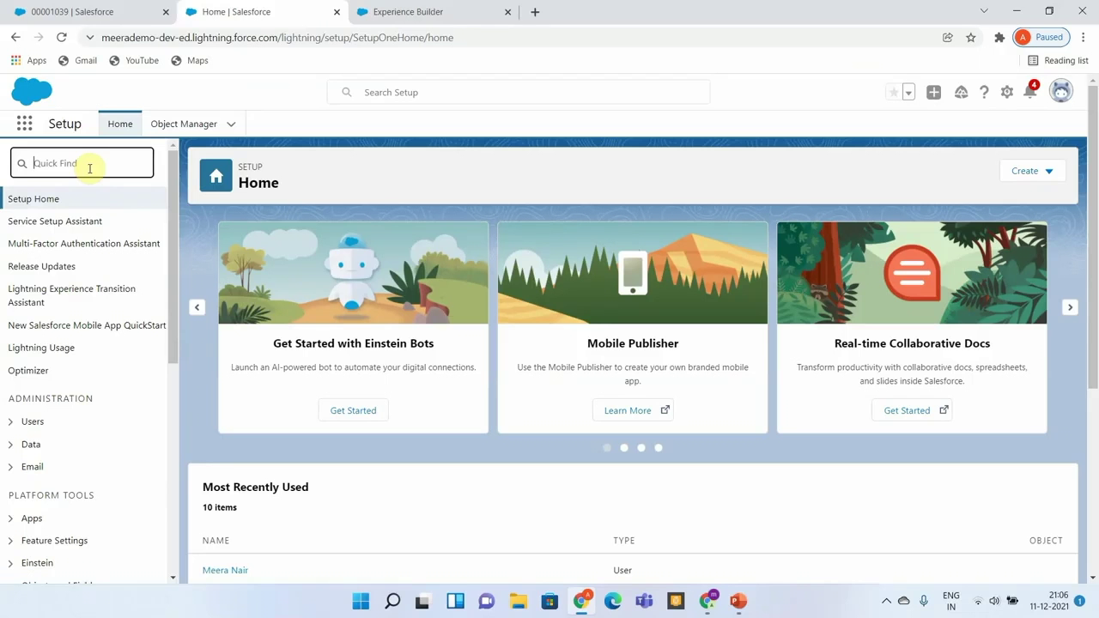
Find the Email-to-Case setup page, continue past its introduction, and bring up the Email-to-Case settings.
{"action": "type", "text": "email"}
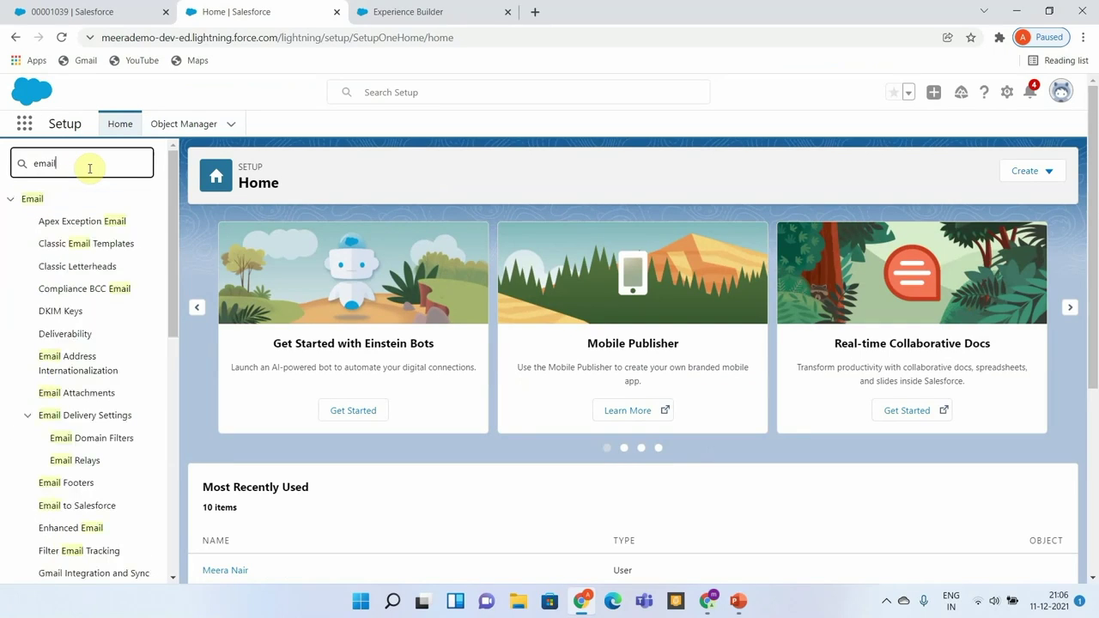
{"action": "scroll", "coordinate": [82, 351], "scroll_direction": "down", "scroll_amount": 10}
{"action": "left_click", "coordinate": [82, 350]}
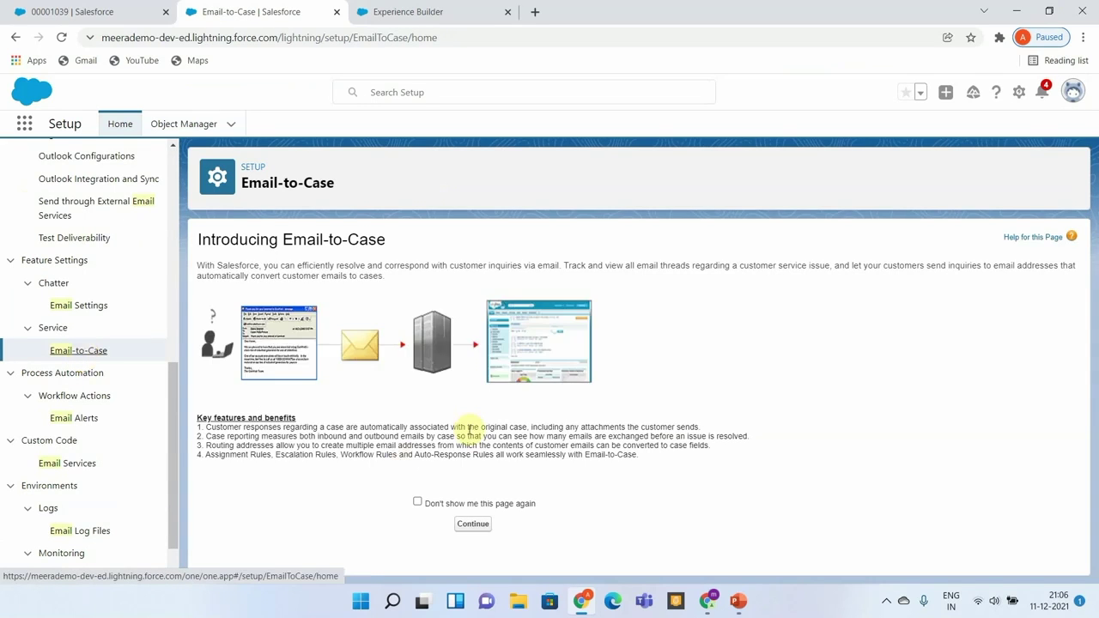
{"action": "left_click", "coordinate": [466, 526]}
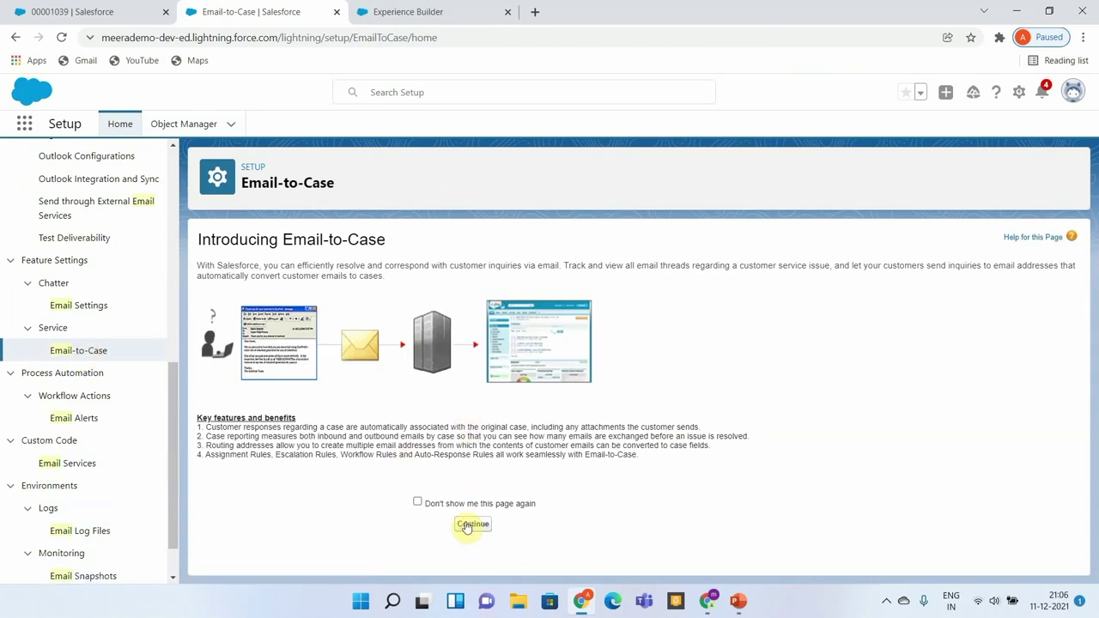
{"action": "scroll", "coordinate": [596, 363], "scroll_direction": "down", "scroll_amount": 1}
{"action": "scroll", "coordinate": [597, 365], "scroll_direction": "down", "scroll_amount": 4}
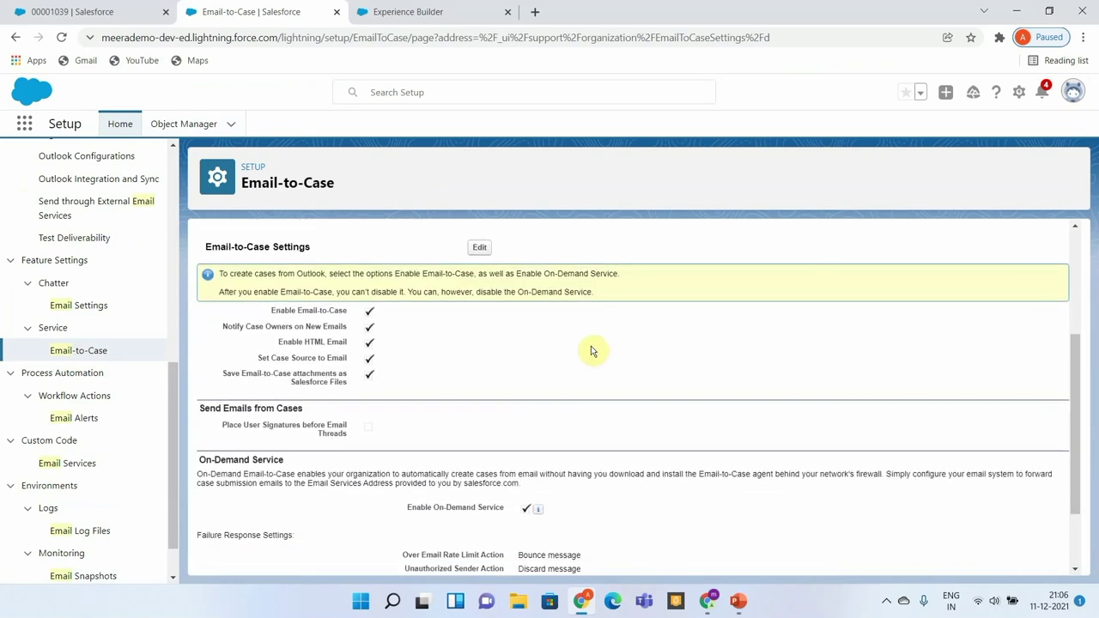
Open the Email-to-Case settings for editing, review the email, on-demand service and failure response options, and leave without saving.
{"action": "left_click", "coordinate": [478, 247]}
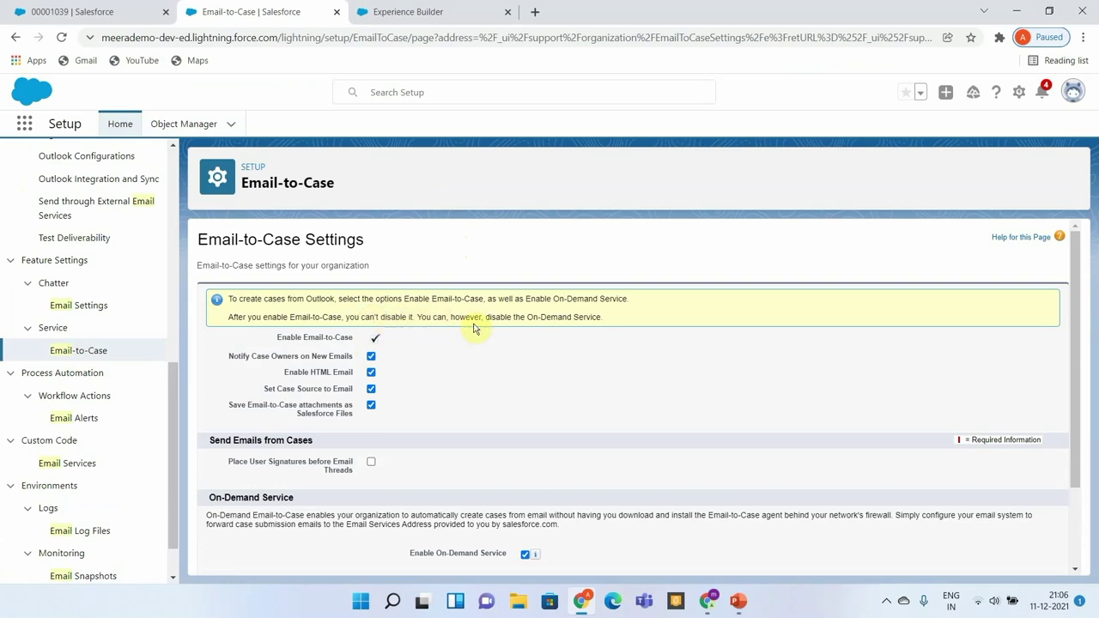
{"action": "scroll", "coordinate": [739, 272], "scroll_direction": "down", "scroll_amount": 1}
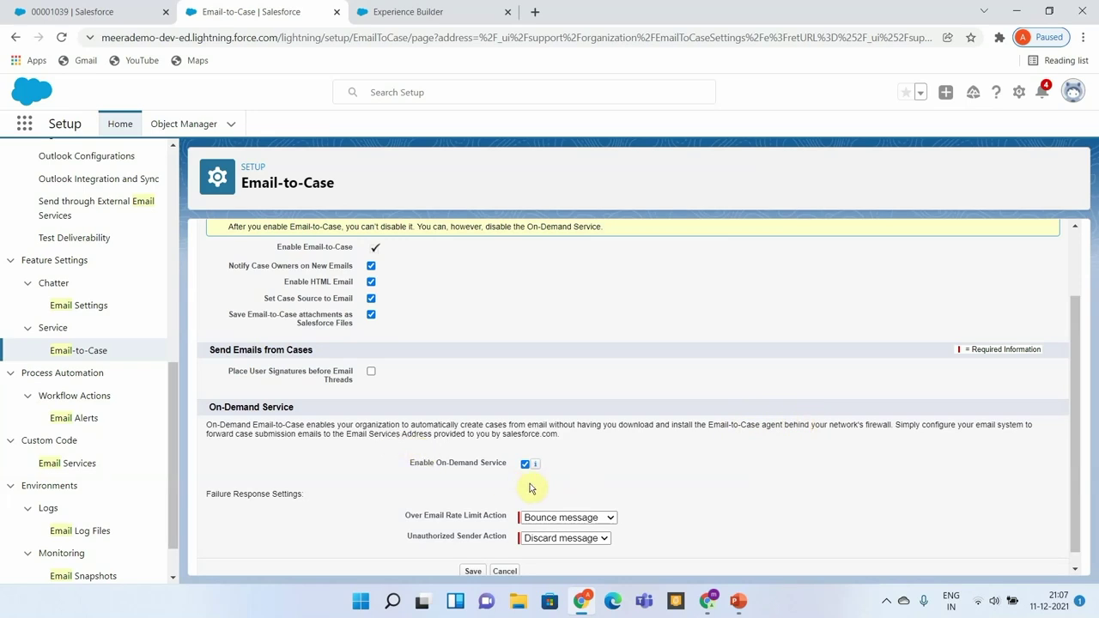
{"action": "scroll", "coordinate": [519, 484], "scroll_direction": "down", "scroll_amount": 1}
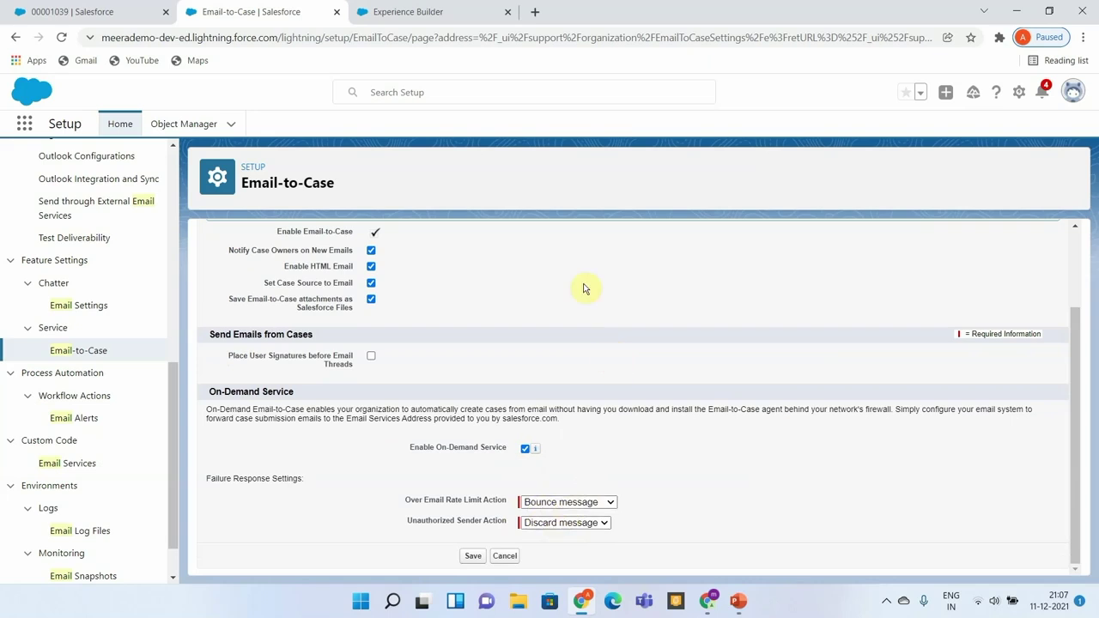
{"action": "scroll", "coordinate": [584, 290], "scroll_direction": "up", "scroll_amount": 1}
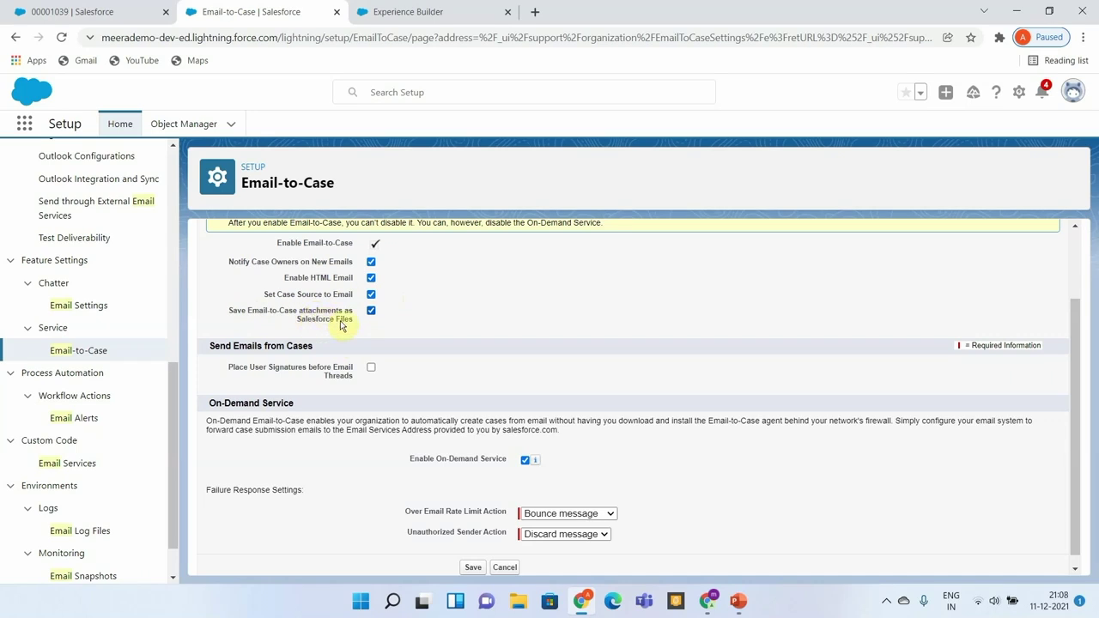
{"action": "scroll", "coordinate": [489, 339], "scroll_direction": "down", "scroll_amount": 1}
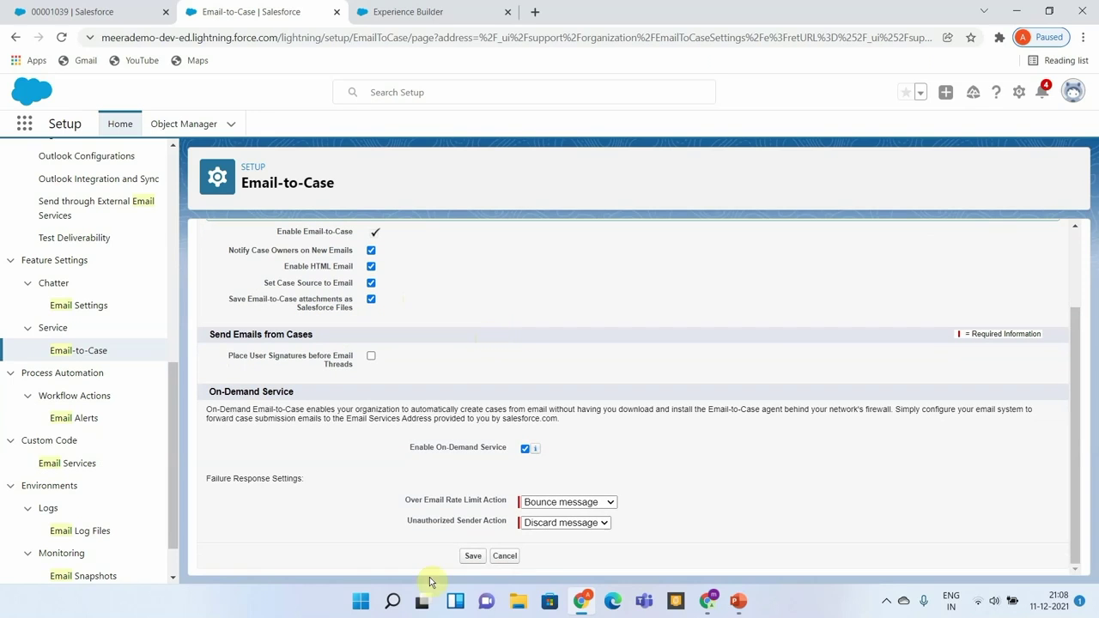
{"action": "left_click", "coordinate": [513, 557]}
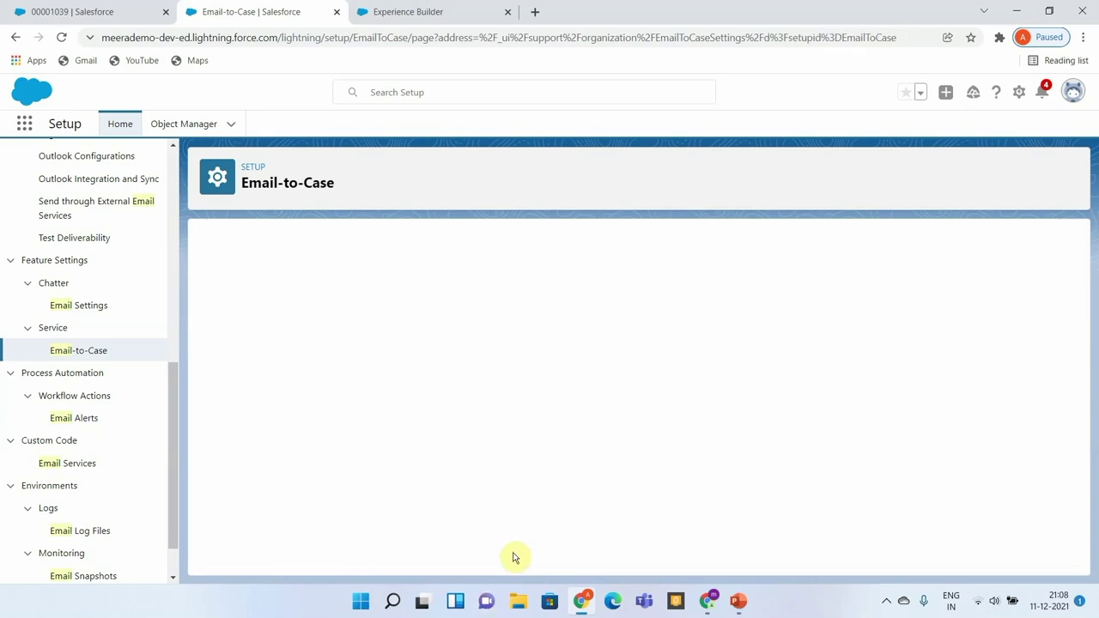
Start a new Email2Case routing address with the routing name Product Support.
{"action": "scroll", "coordinate": [569, 392], "scroll_direction": "down", "scroll_amount": 2}
{"action": "scroll", "coordinate": [570, 392], "scroll_direction": "down", "scroll_amount": 5}
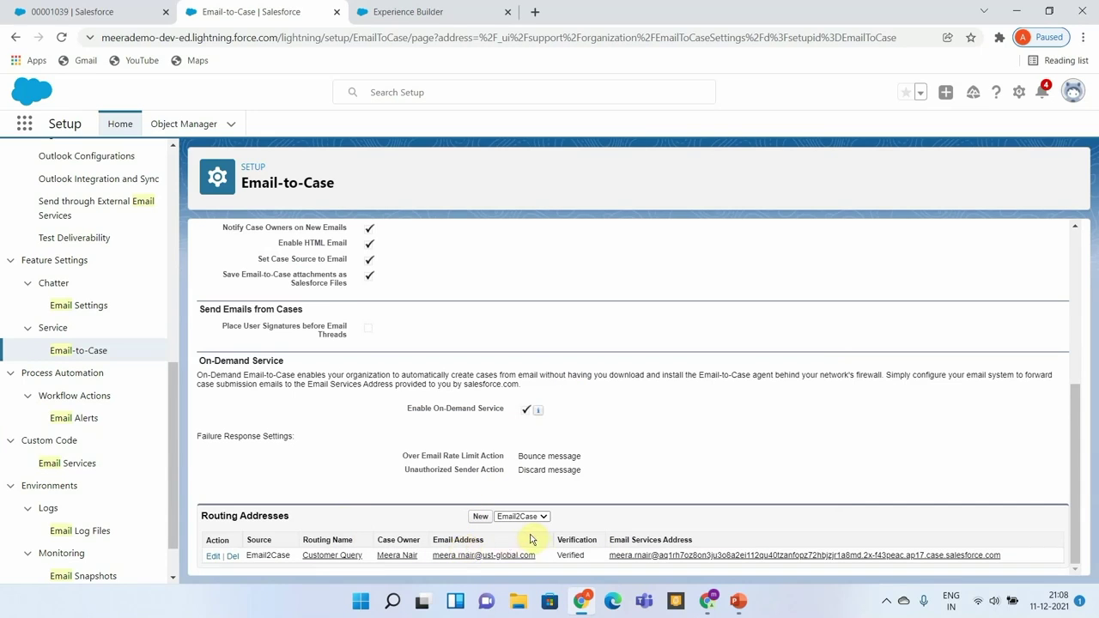
{"action": "left_click", "coordinate": [480, 518]}
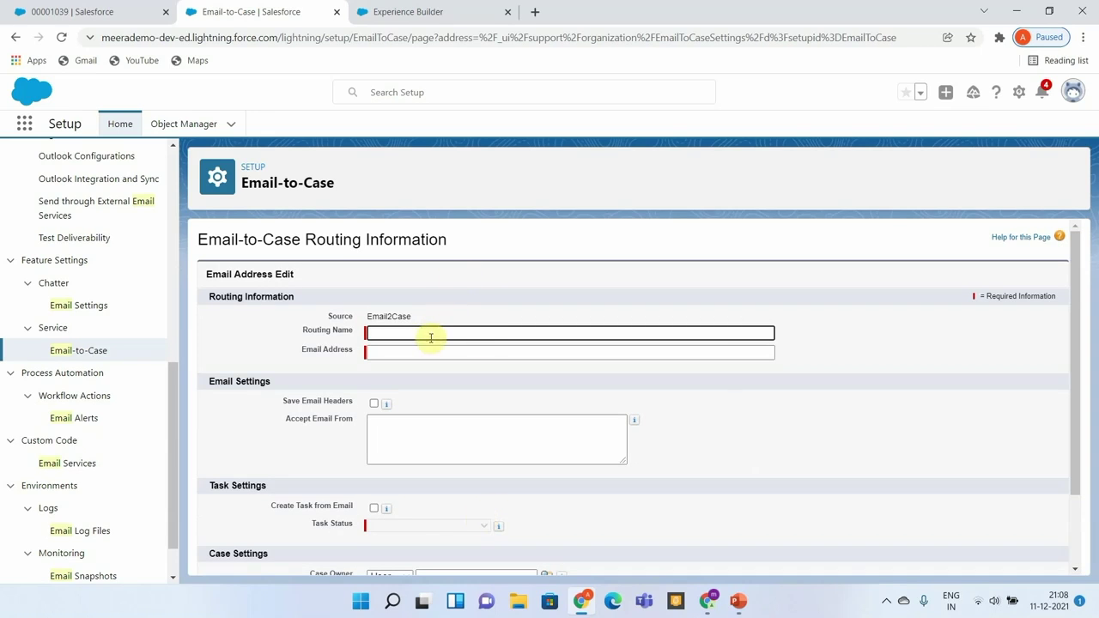
{"action": "type", "text": "Product Support"}
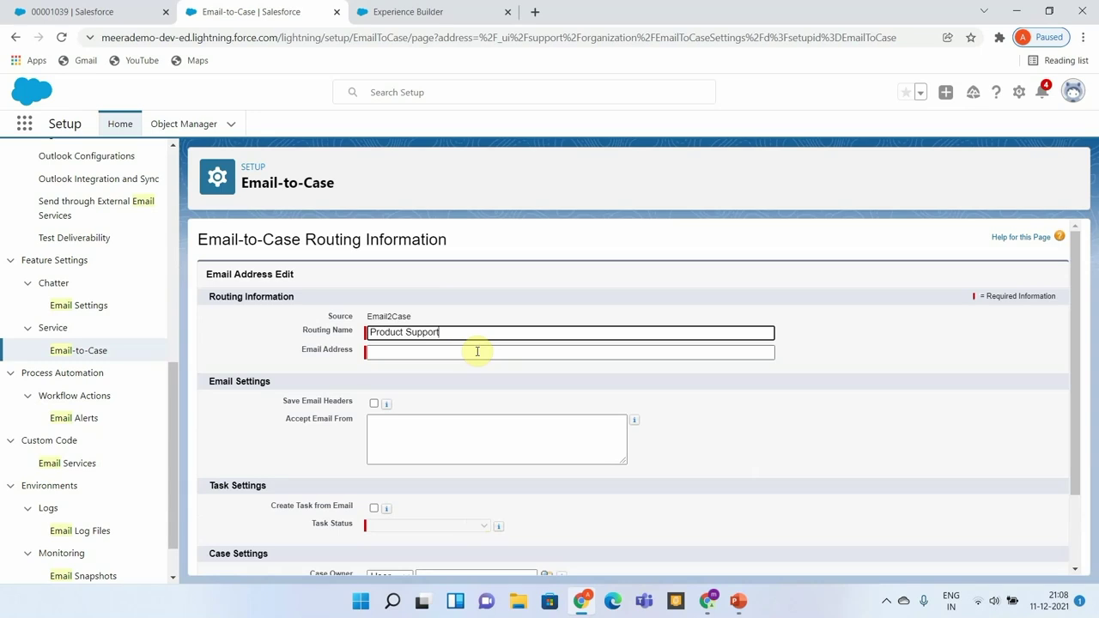
Fill in the support email address for the Product Support routing entry.
{"action": "type", "text": "meer"}
{"action": "key", "text": "BackSpace"}
{"action": "key", "text": "BackSpace"}
{"action": "key", "text": "BackSpace"}
{"action": "key", "text": "BackSpace"}
{"action": "left_click", "coordinate": [464, 352]}
{"action": "type", "text": "meer"}
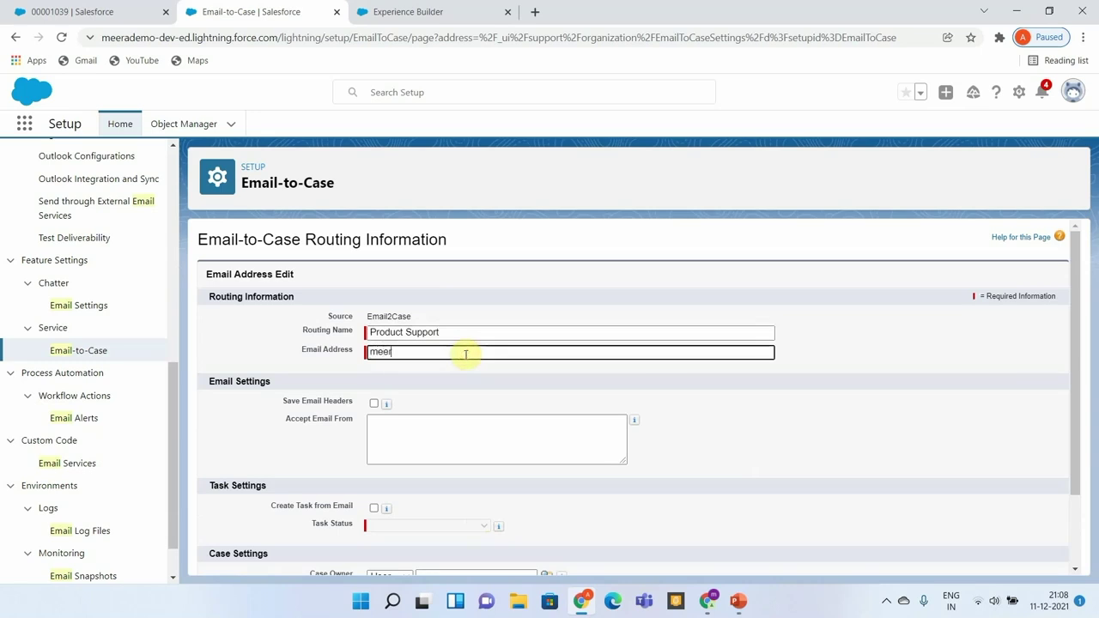
{"action": "type", "text": "a"}
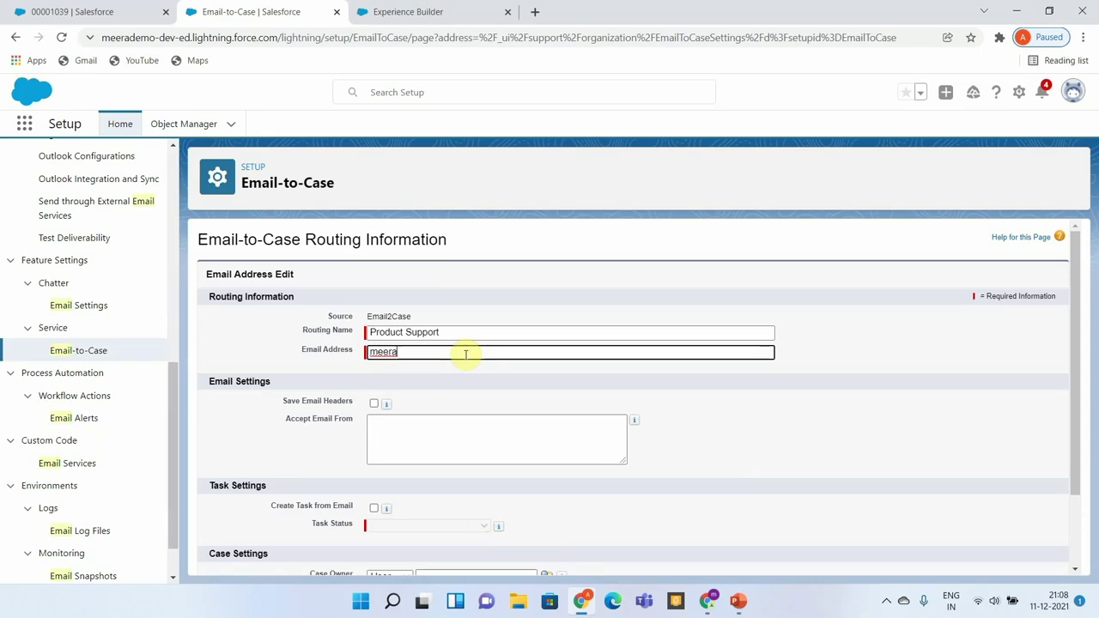
{"action": "left_click", "coordinate": [468, 373]}
Look up the user by first name and assign them as the case owner in the case settings.
{"action": "scroll", "coordinate": [473, 439], "scroll_direction": "down", "scroll_amount": 1}
{"action": "scroll", "coordinate": [472, 439], "scroll_direction": "down", "scroll_amount": 2}
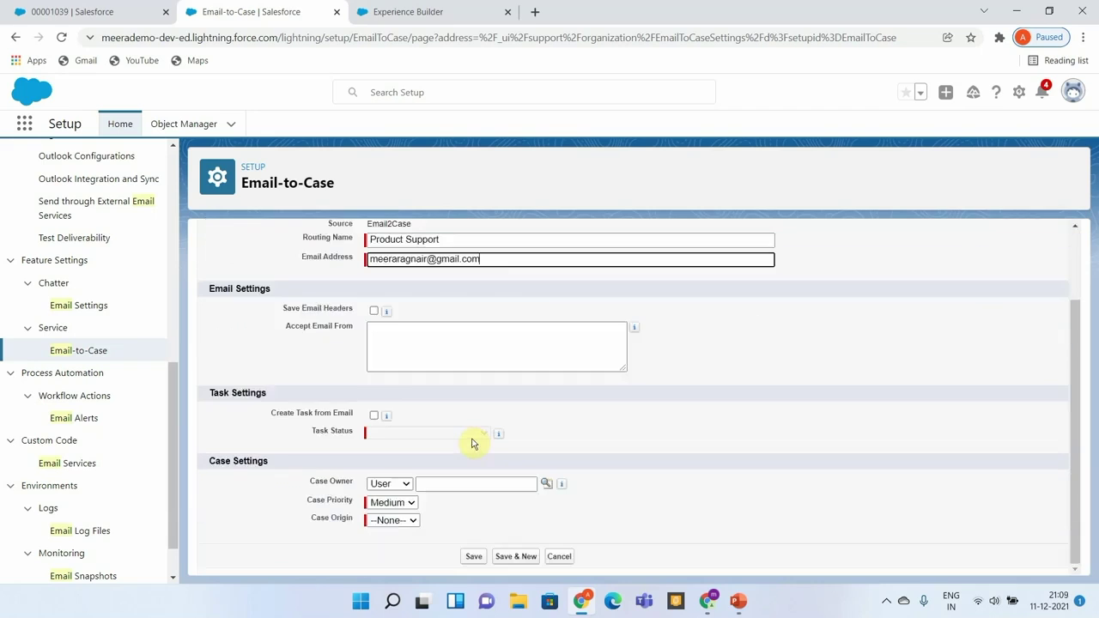
{"action": "left_click", "coordinate": [436, 484]}
{"action": "type", "text": "meera"}
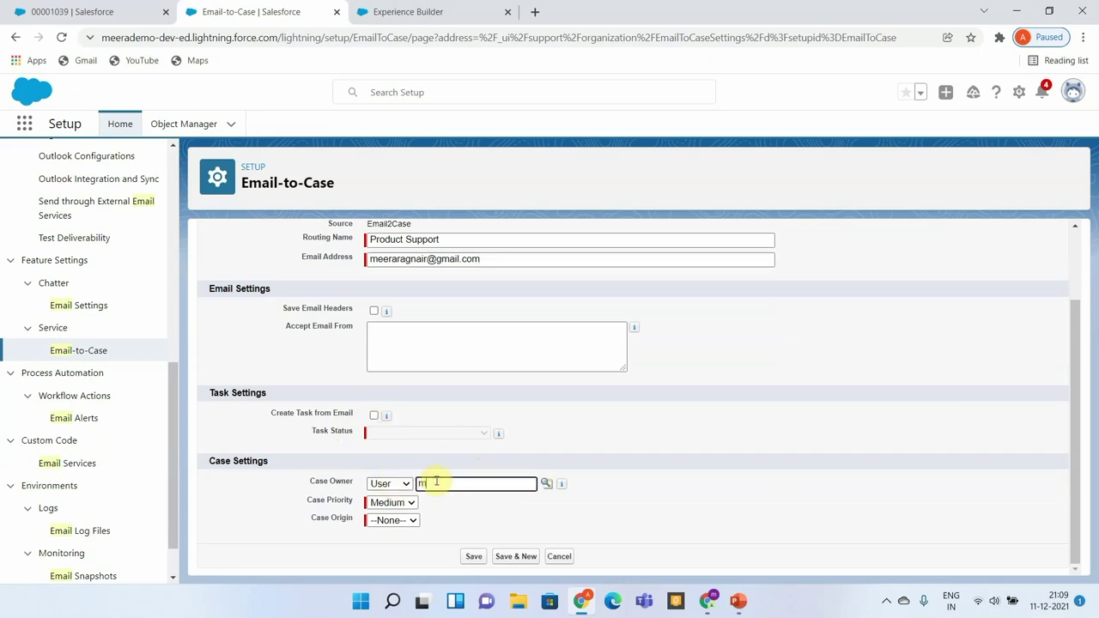
{"action": "left_click", "coordinate": [545, 486]}
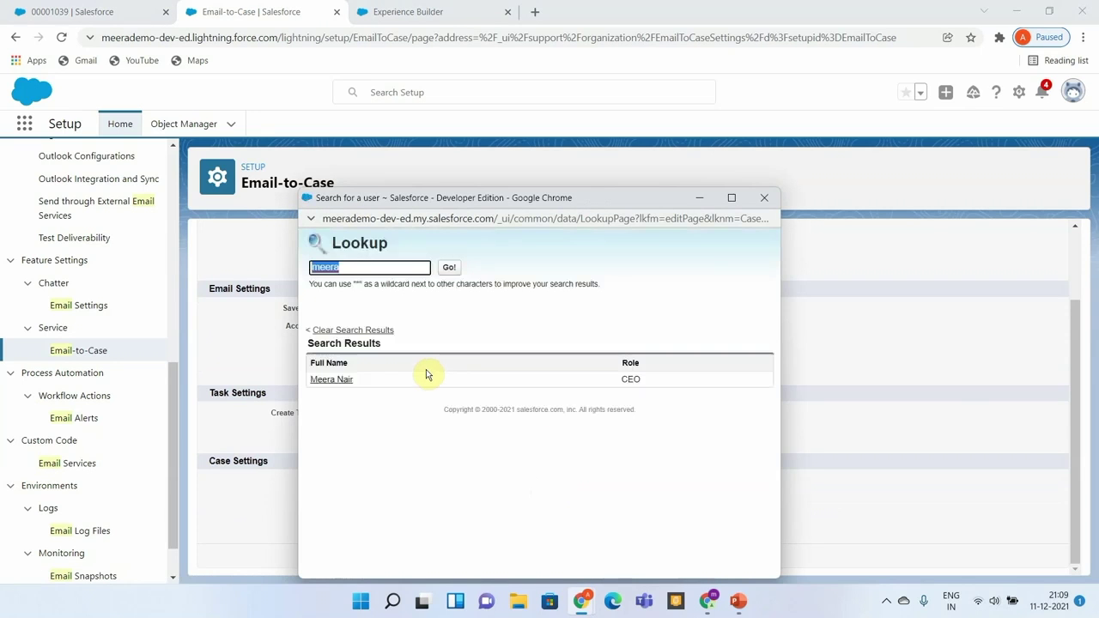
{"action": "left_click", "coordinate": [330, 381]}
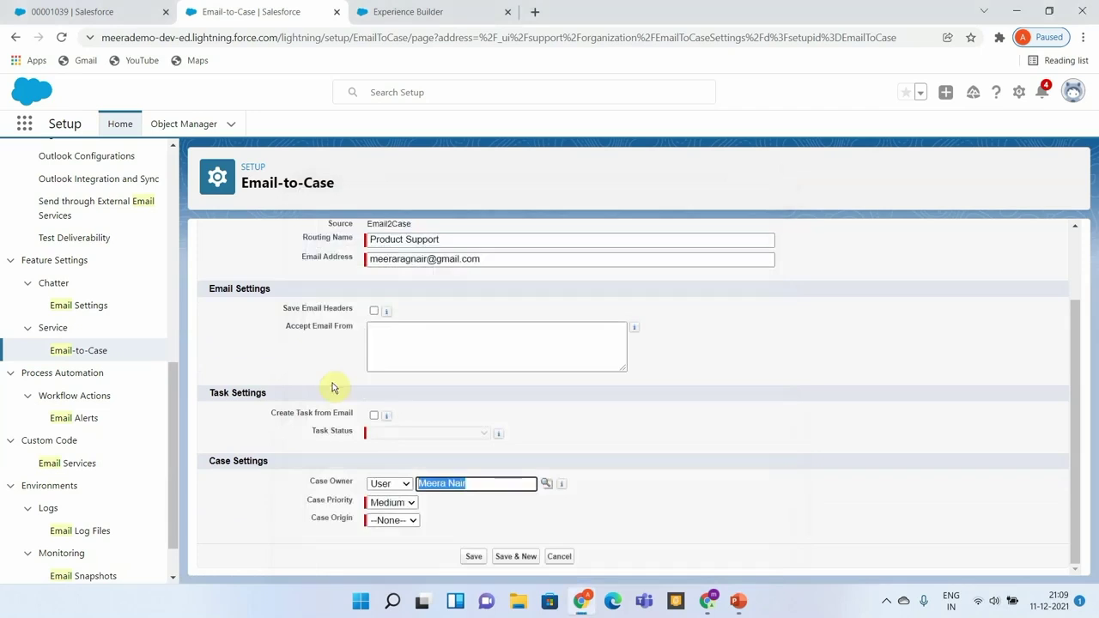
Set the case origin to Email and try to save the routing address, accepting the verification notice.
{"action": "left_click", "coordinate": [400, 521]}
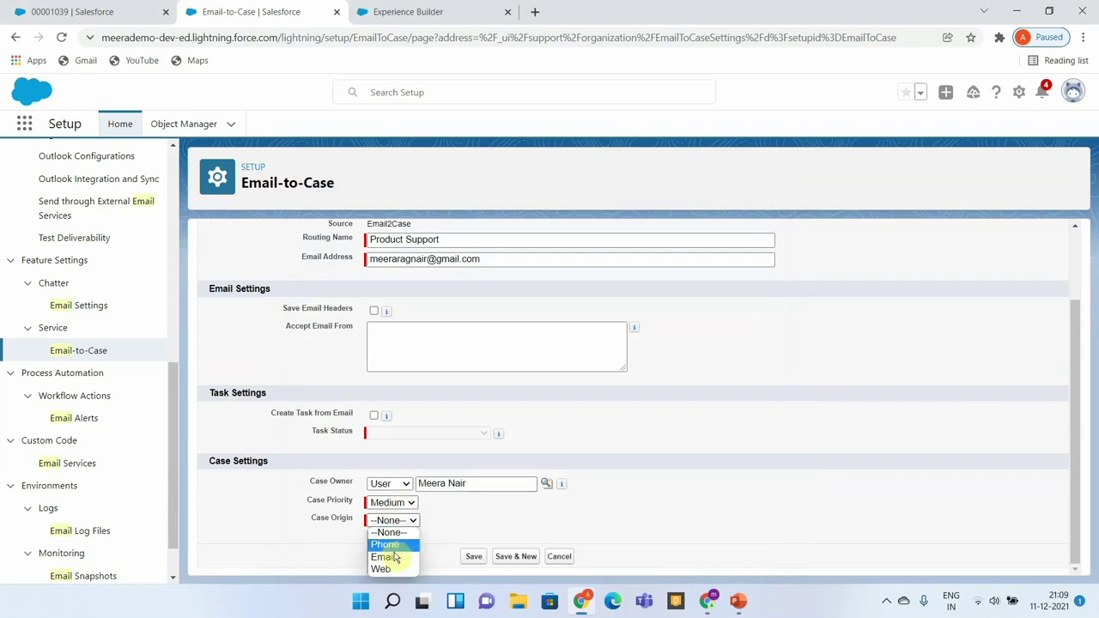
{"action": "left_click", "coordinate": [386, 557]}
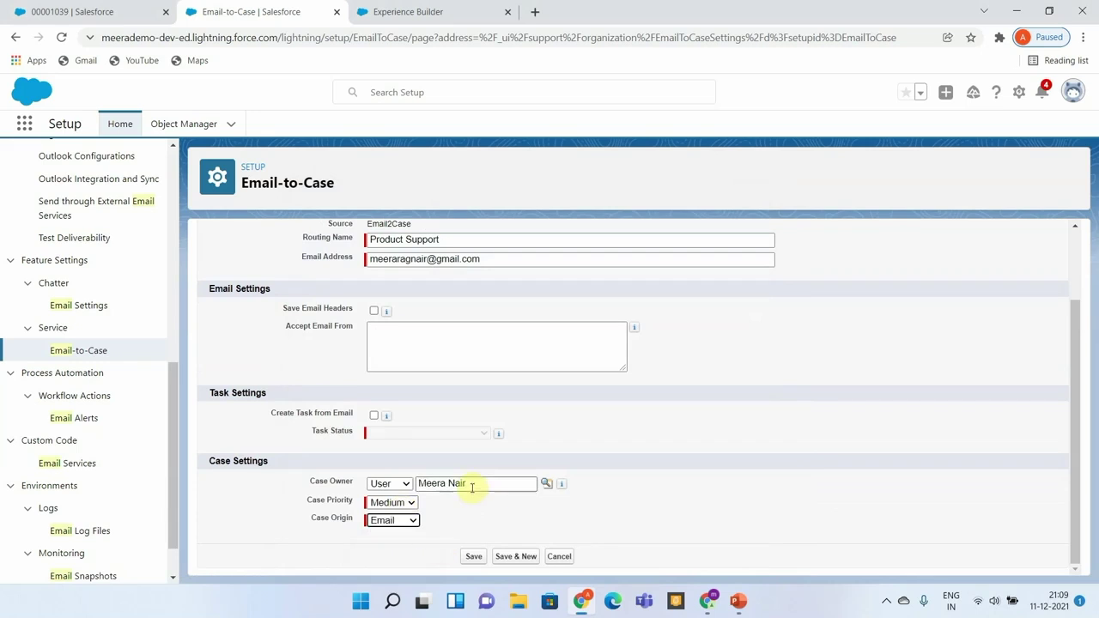
{"action": "left_click", "coordinate": [472, 557]}
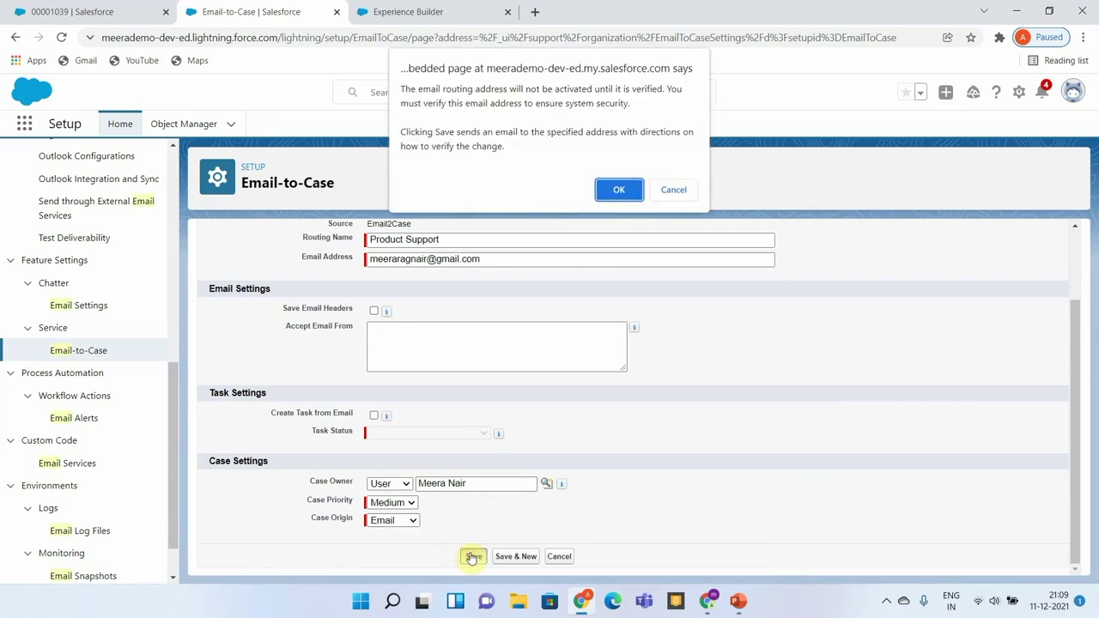
{"action": "key", "text": "Return"}
Add "demo" before the @ in the routing email address and save the entry, accepting the verification notice.
{"action": "left_click", "coordinate": [496, 370]}
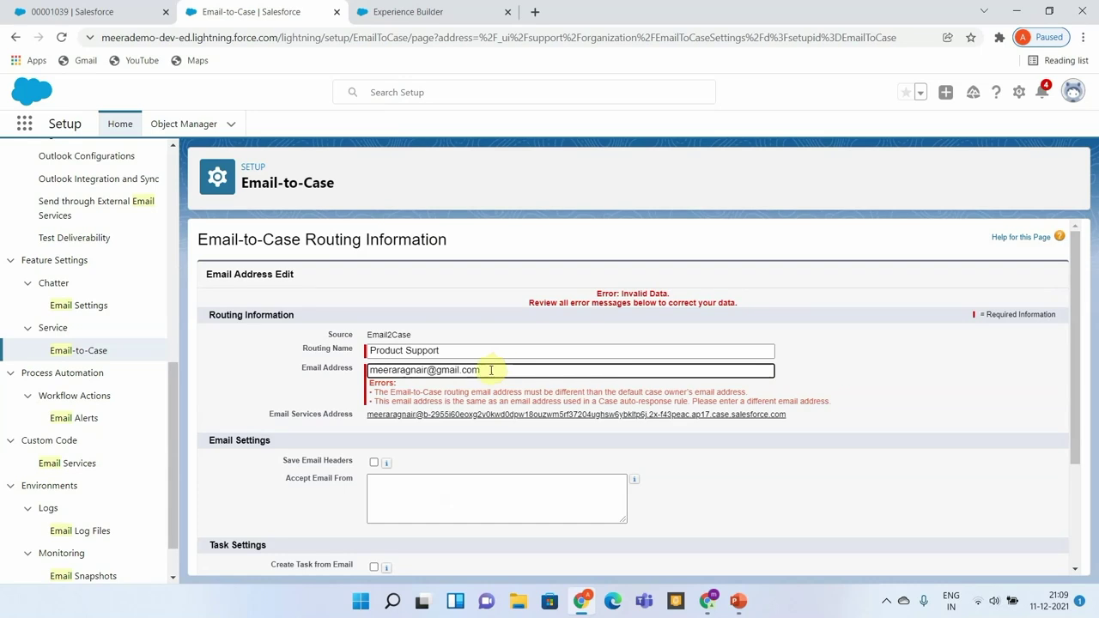
{"action": "left_click", "coordinate": [425, 369]}
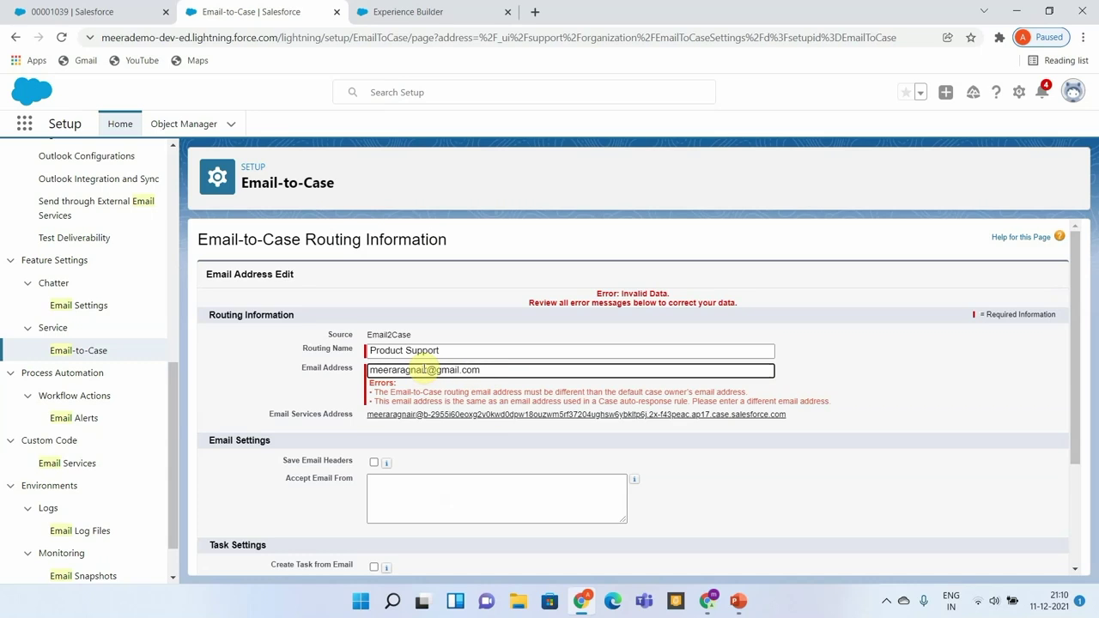
{"action": "type", "text": "demo"}
{"action": "scroll", "coordinate": [540, 436], "scroll_direction": "down", "scroll_amount": 3}
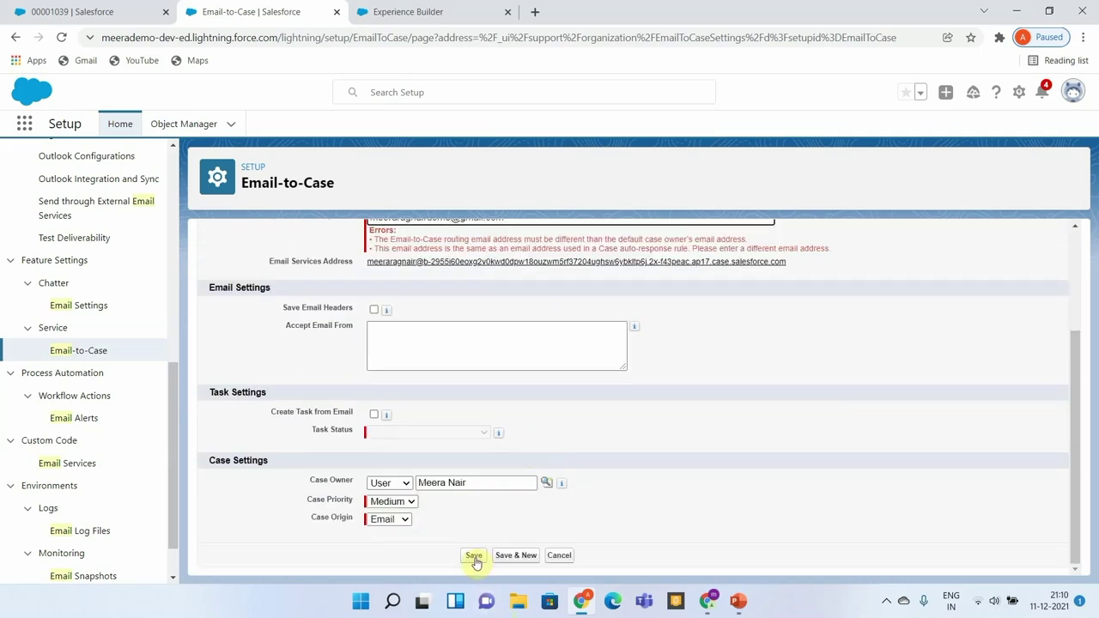
{"action": "left_click", "coordinate": [473, 556]}
{"action": "left_click", "coordinate": [618, 188]}
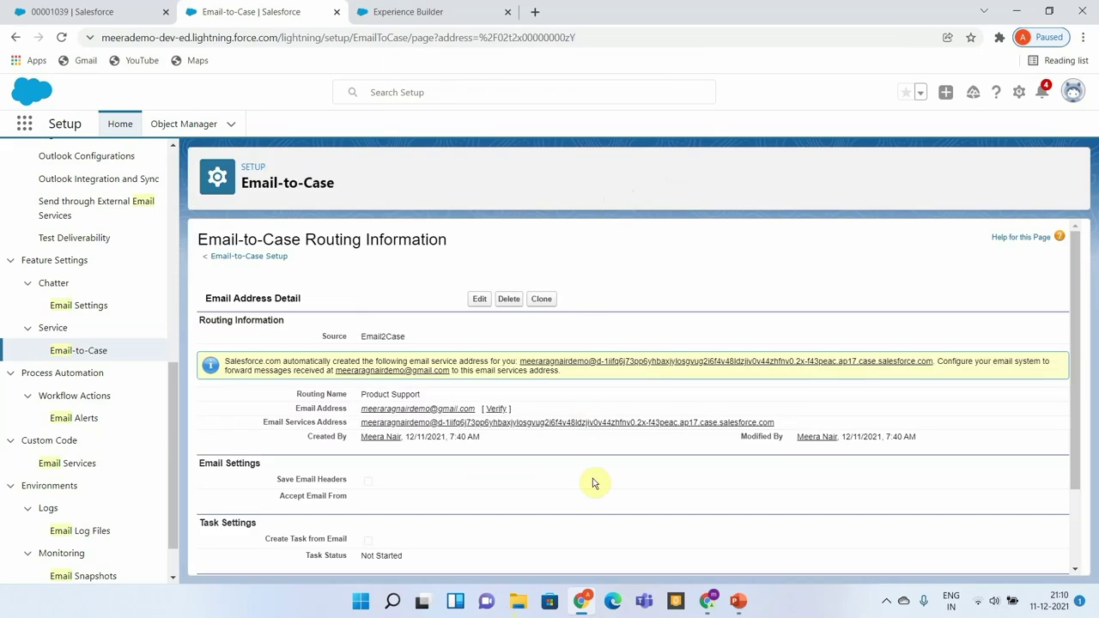
Copy the generated email services address, switch to Gmail, and paste it as the recipient of a new message.
{"action": "scroll", "coordinate": [594, 482], "scroll_direction": "down", "scroll_amount": 1}
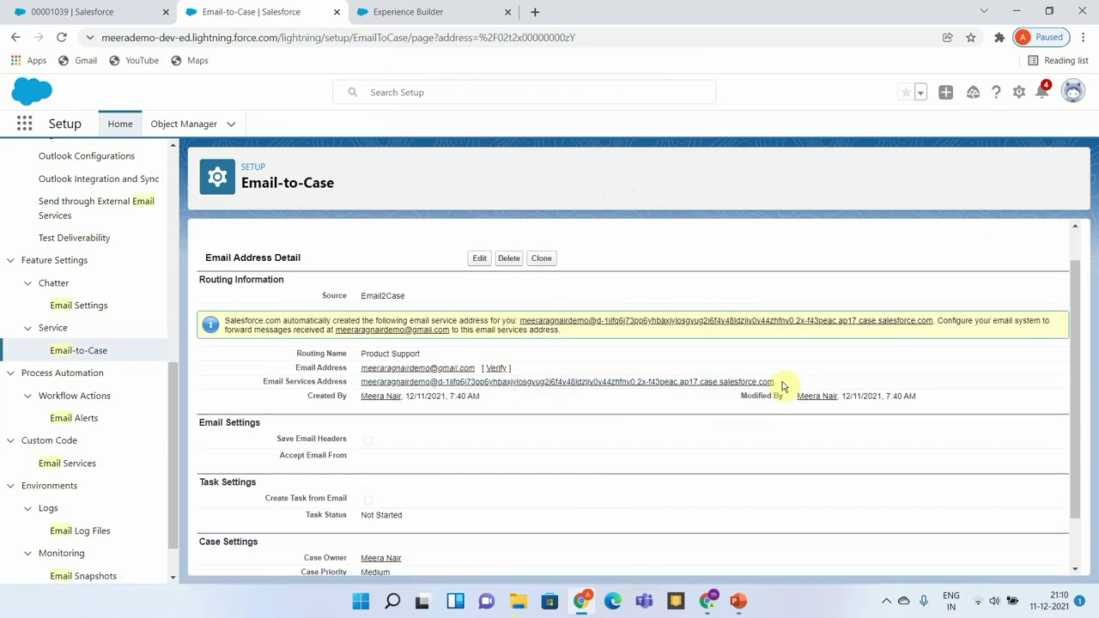
{"action": "left_click_drag", "start_coordinate": [781, 381], "coordinate": [359, 388]}
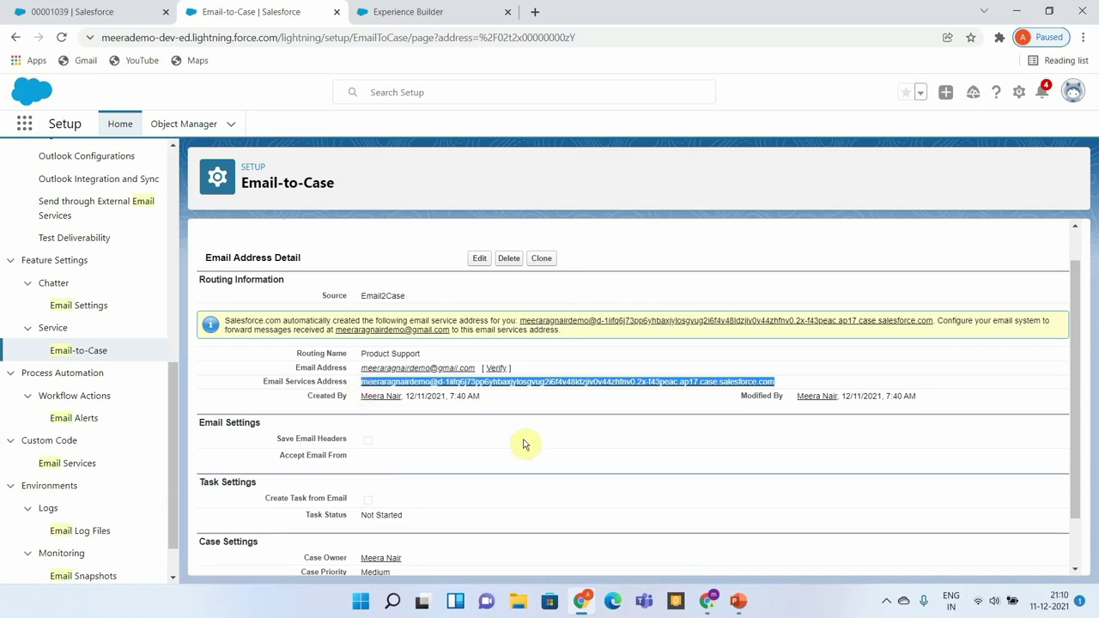
{"action": "scroll", "coordinate": [526, 444], "scroll_direction": "down", "scroll_amount": 1}
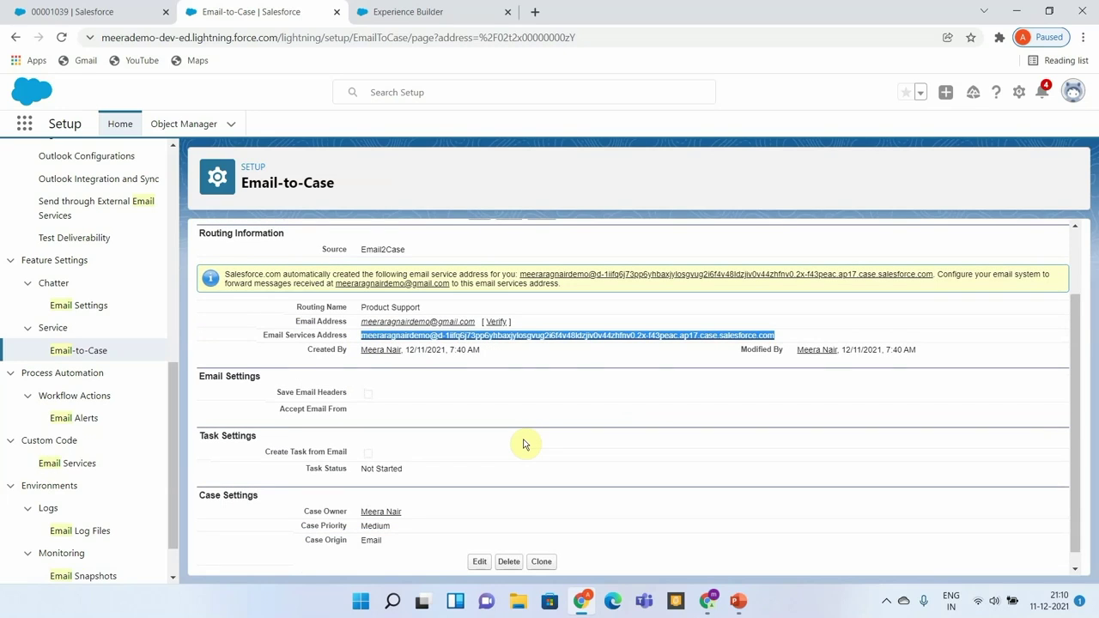
{"action": "key", "text": "alt+Tab"}
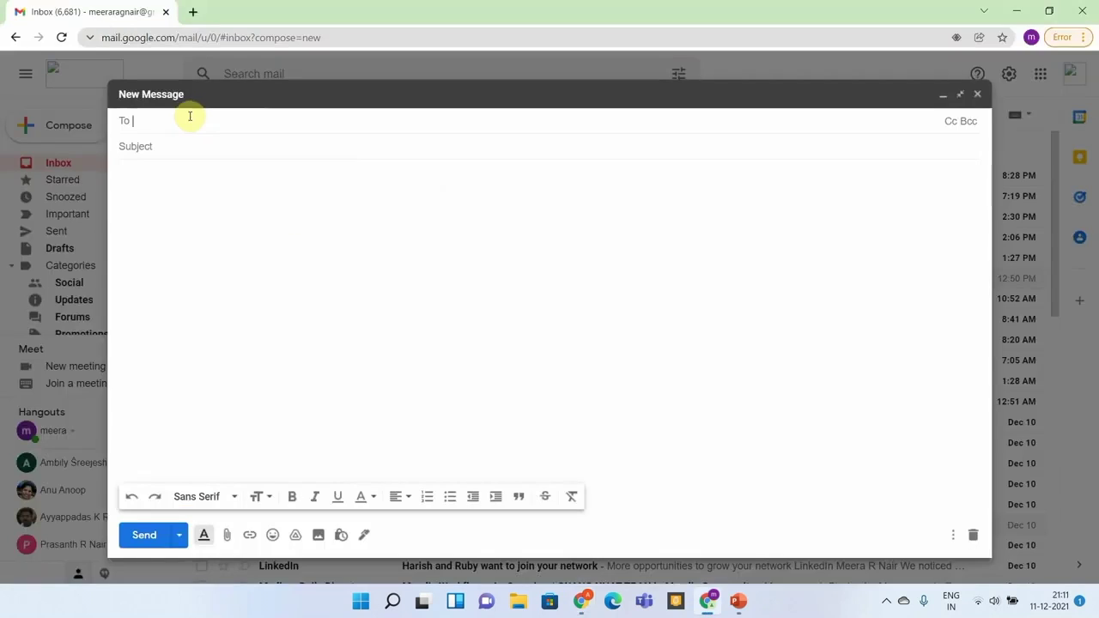
{"action": "key", "text": "ctrl+v"}
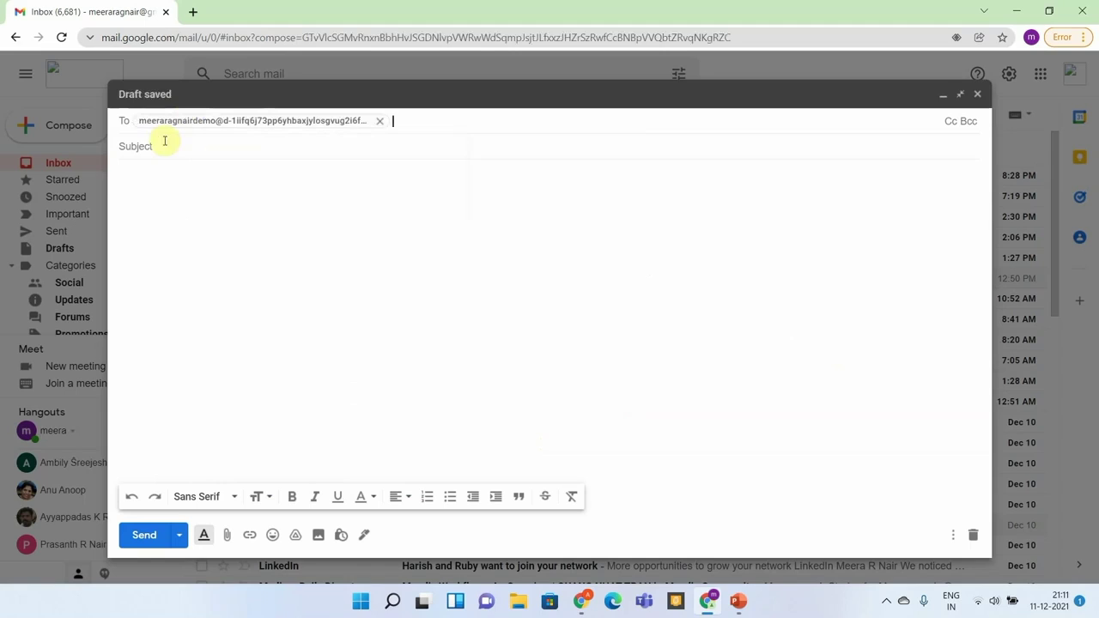
Enter the message subject "Product Support Request - Demo" and place the cursor in the message body.
{"action": "left_click", "coordinate": [164, 144]}
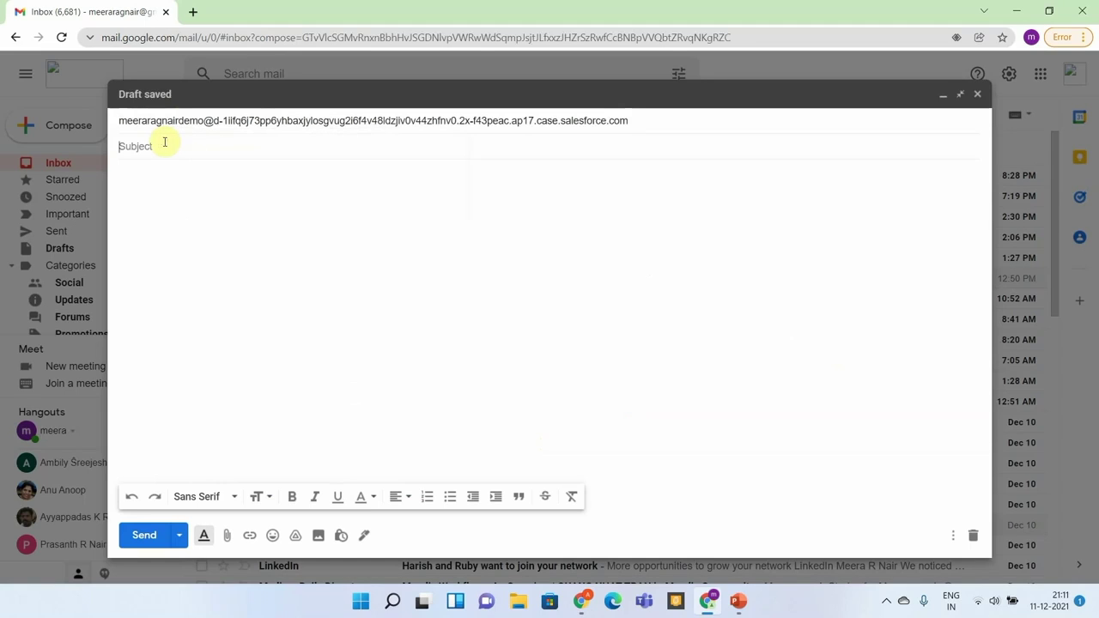
{"action": "type", "text": "Pro"}
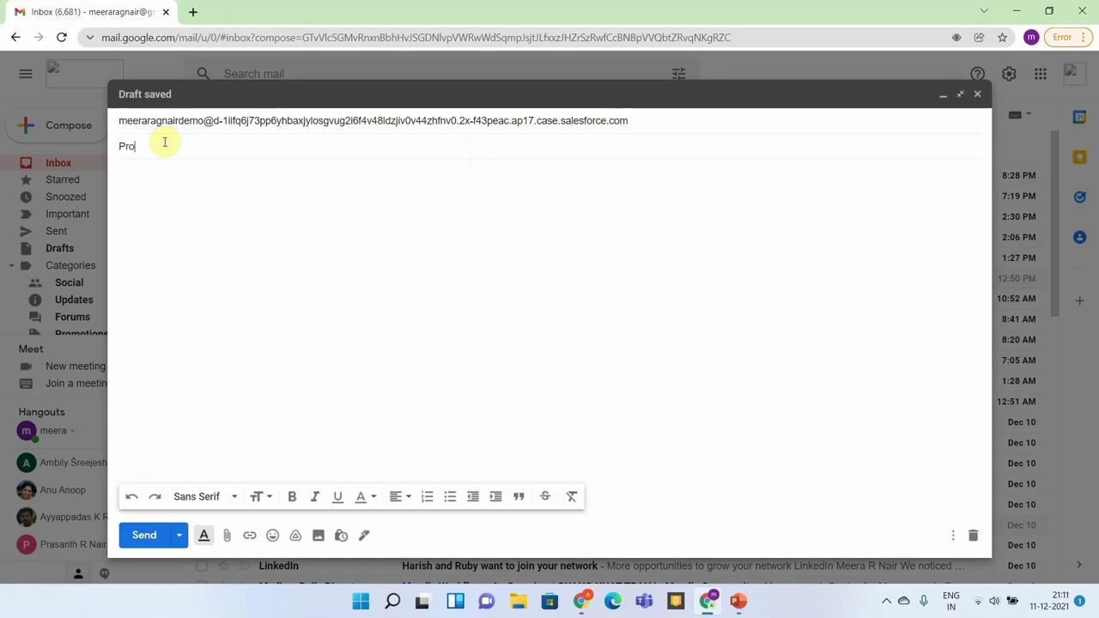
{"action": "type", "text": "duct Seppo"}
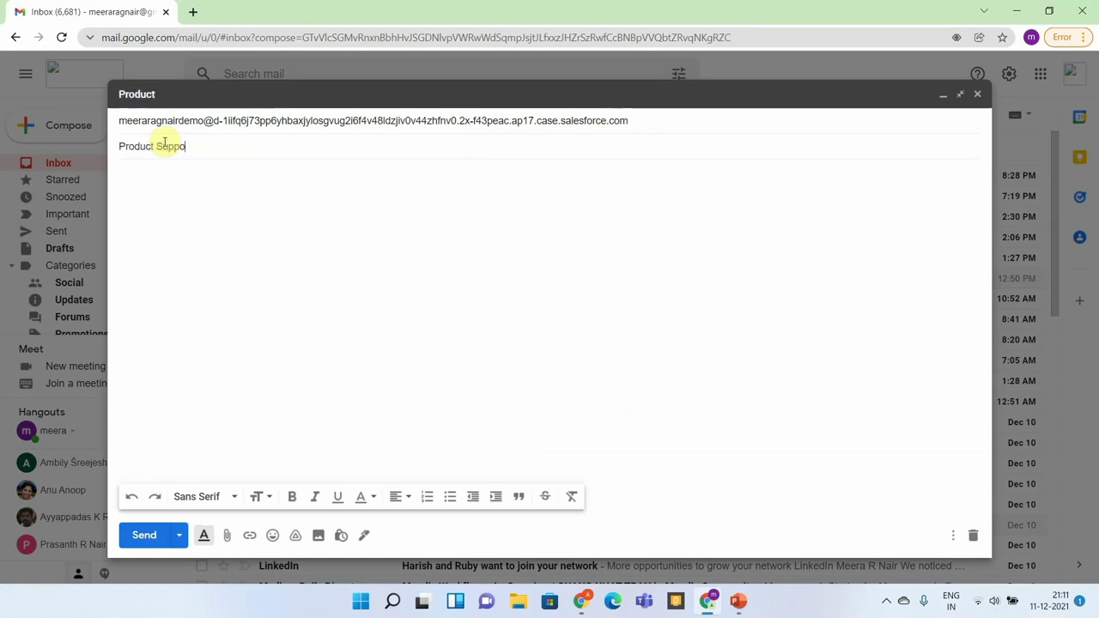
{"action": "type", "text": "rt Request - Demo"}
{"action": "left_click", "coordinate": [177, 203]}
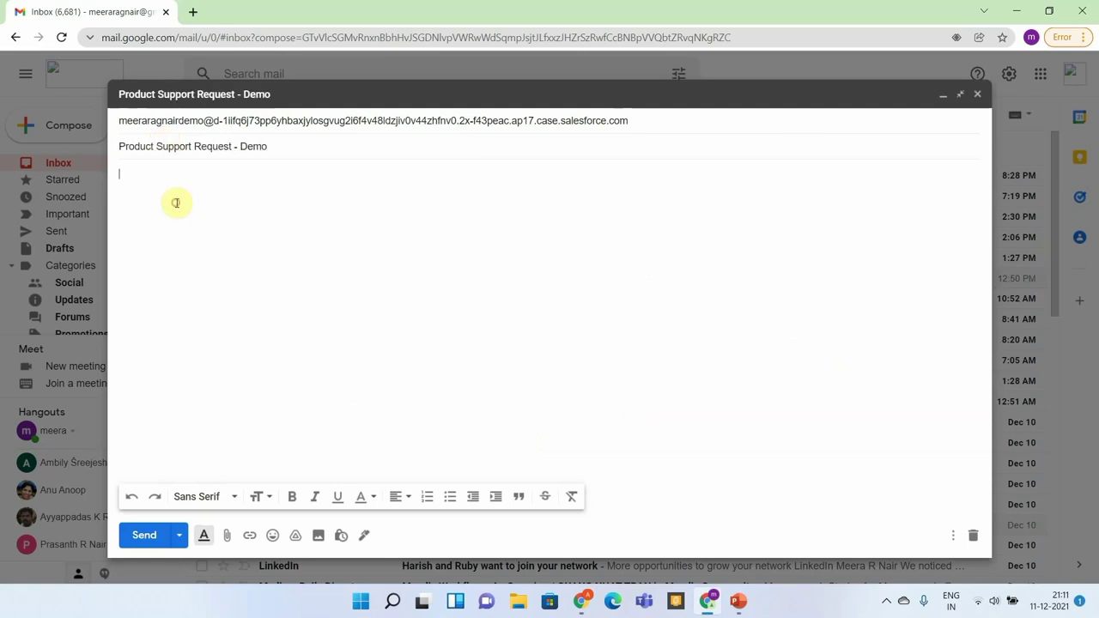
Write the message body as "Battery of new laptop is not working".
{"action": "type", "text": "This is a"}
{"action": "key", "text": "ctrl+z"}
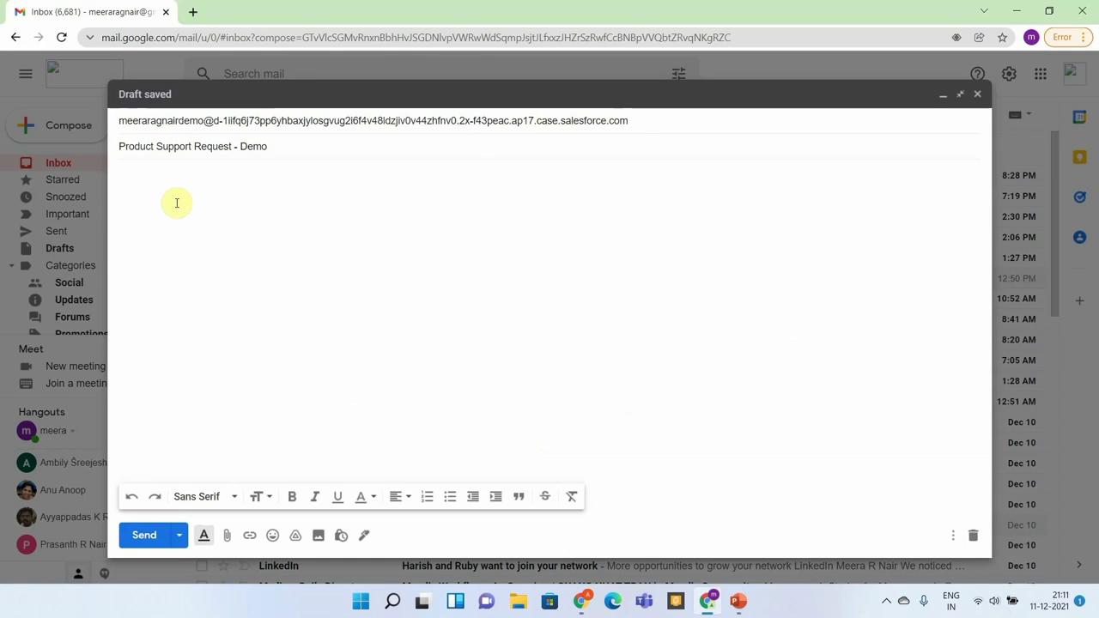
{"action": "type", "text": "Battery of new laptop "}
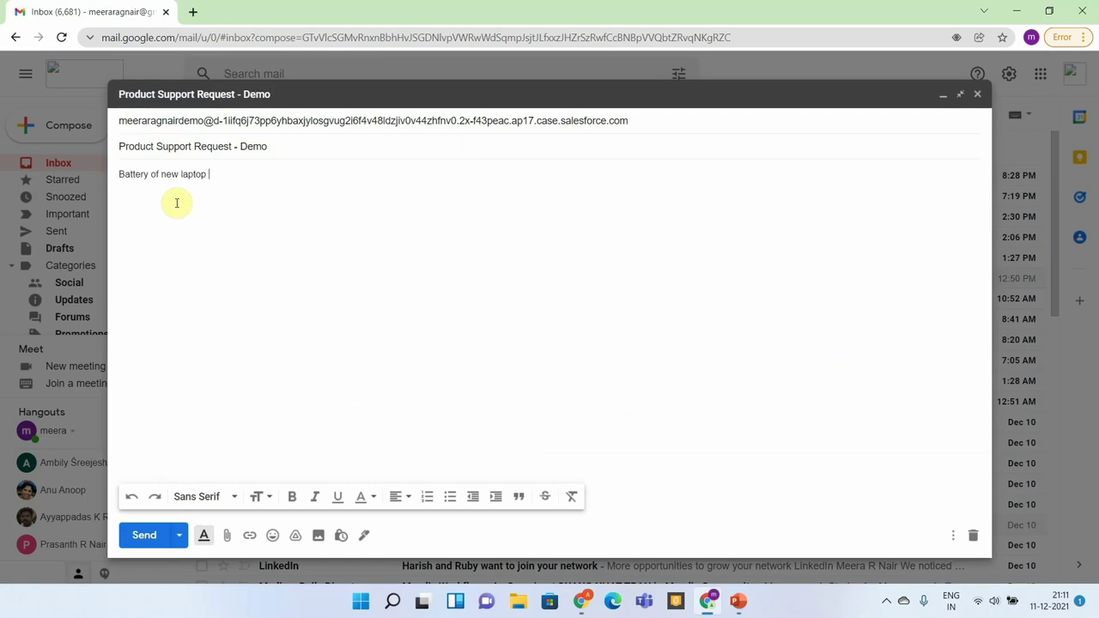
{"action": "type", "text": "is not working"}
Attach Case details.txt from the Documents folder to the message and send the email.
{"action": "left_click", "coordinate": [226, 535]}
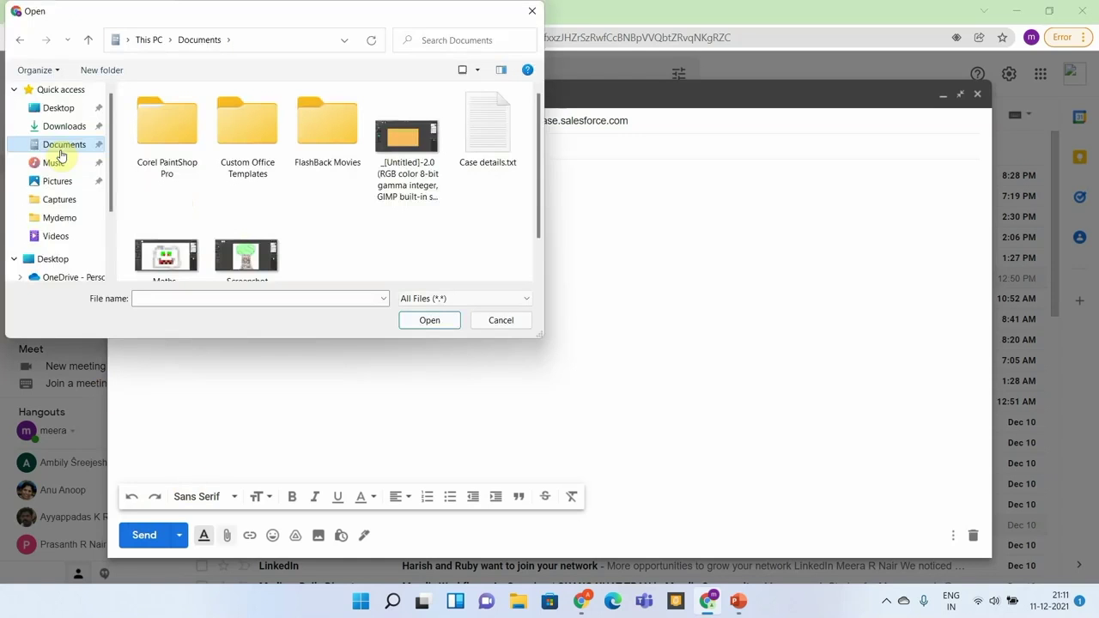
{"action": "left_click", "coordinate": [518, 142]}
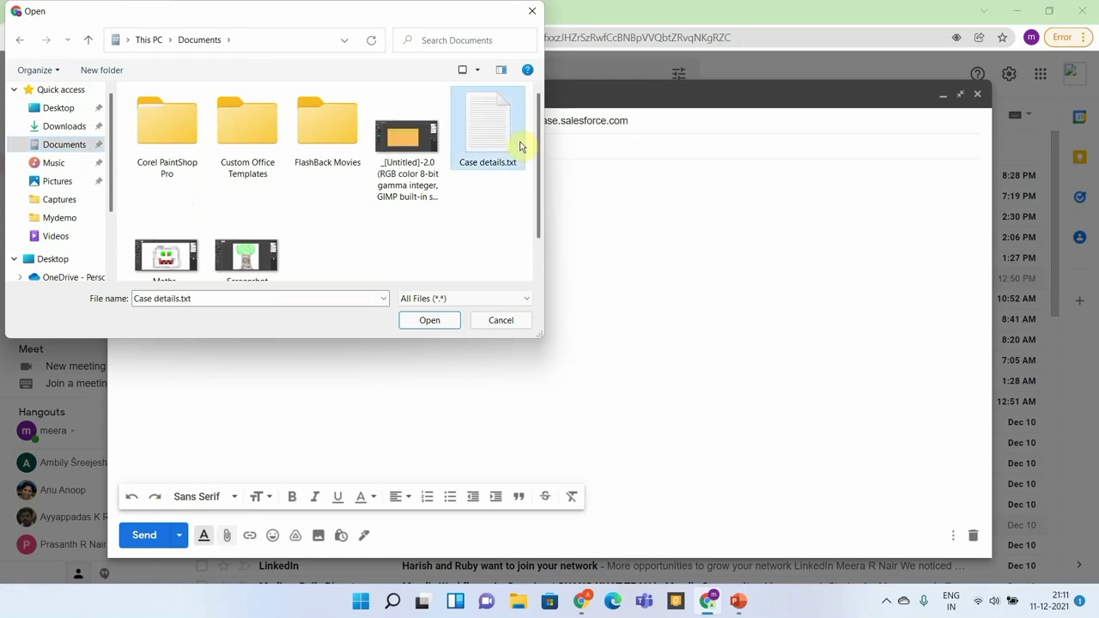
{"action": "left_click", "coordinate": [428, 320]}
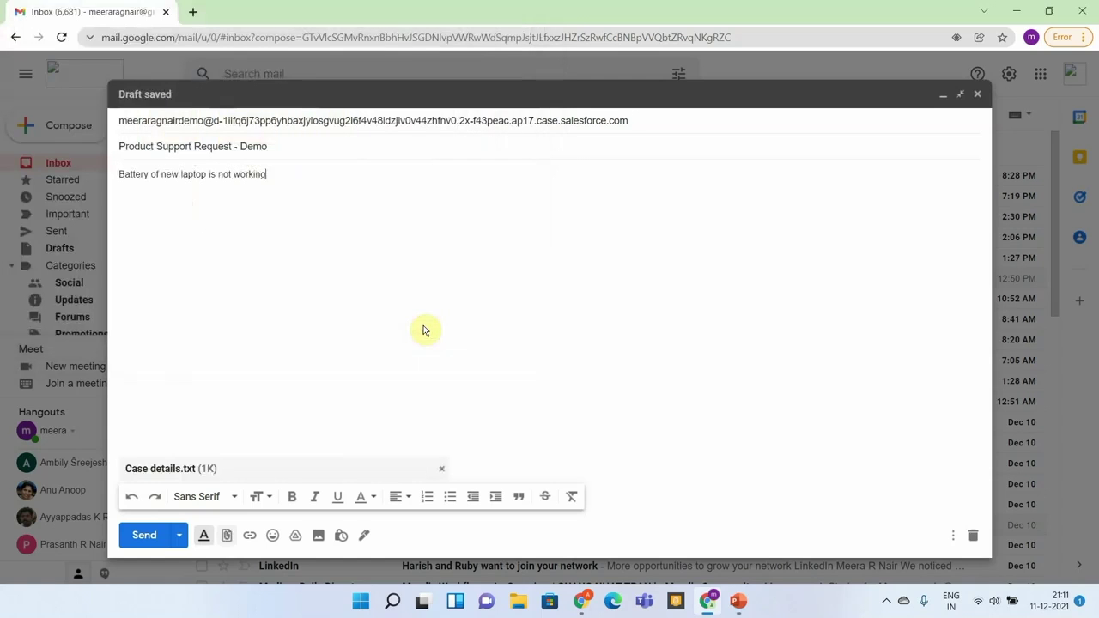
{"action": "left_click", "coordinate": [148, 535]}
Switch to Salesforce, show the All Open Cases list, and open the "Product Support Request - Demo" case.
{"action": "key", "text": "alt+Tab"}
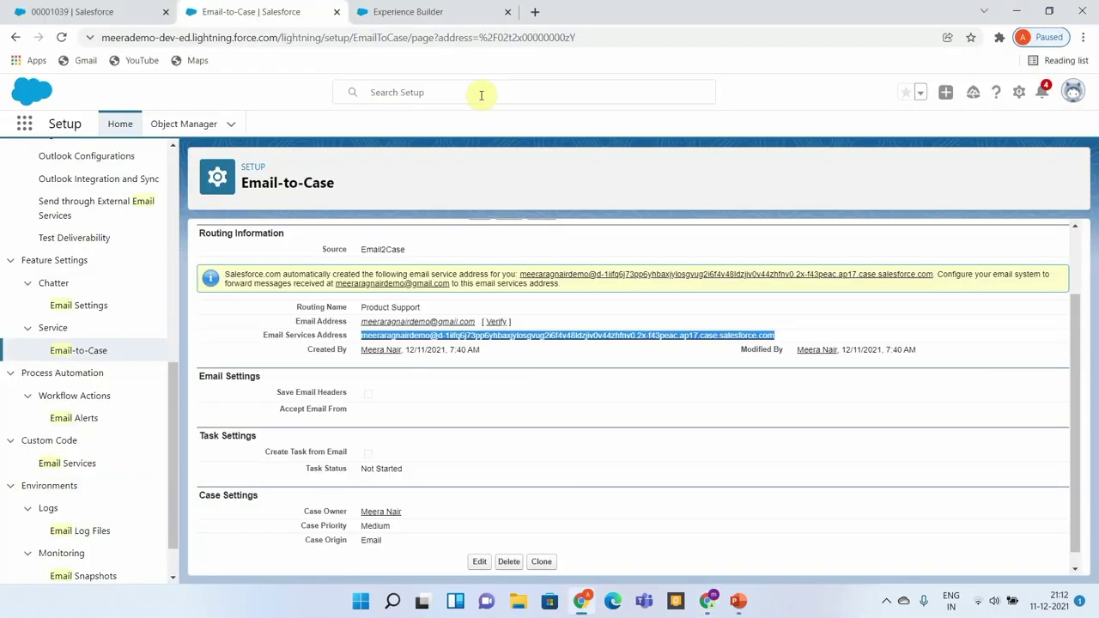
{"action": "left_click", "coordinate": [49, 16]}
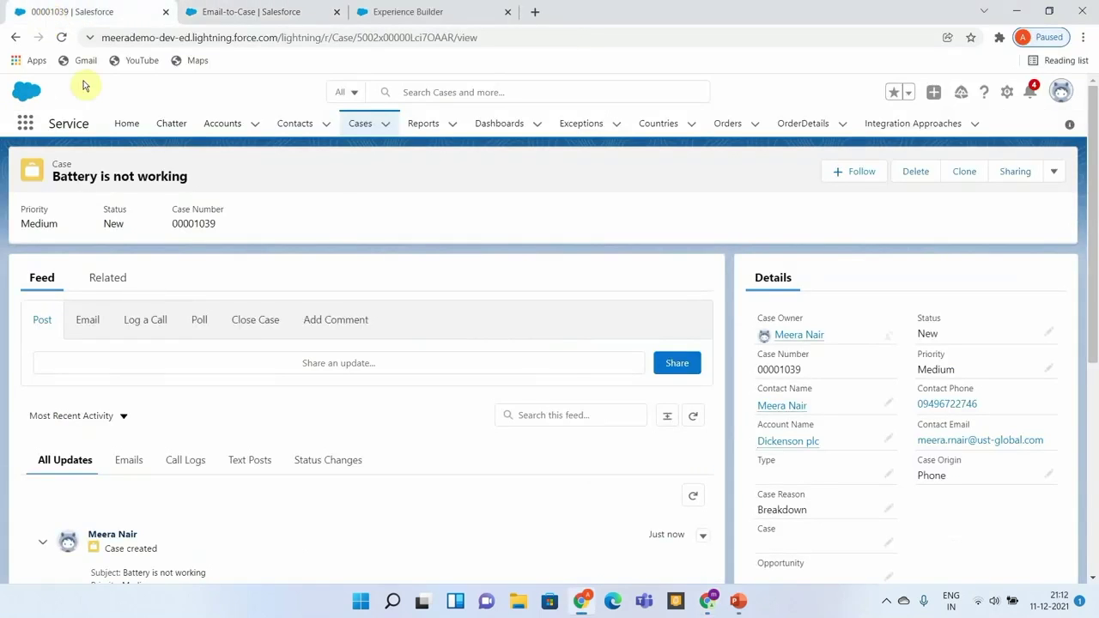
{"action": "left_click", "coordinate": [355, 127]}
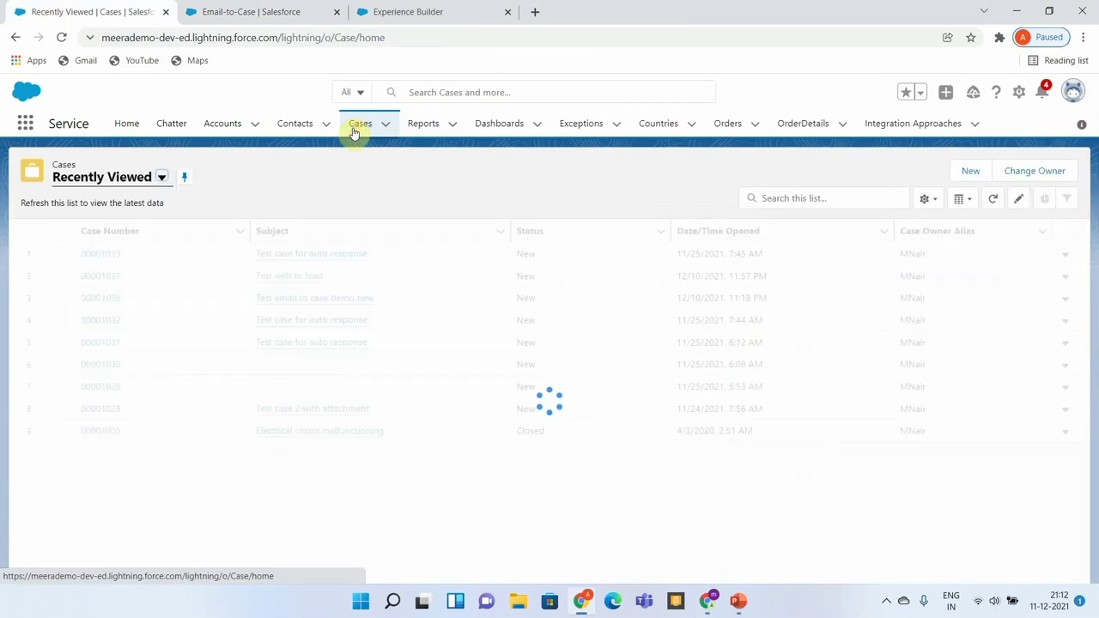
{"action": "left_click", "coordinate": [161, 178]}
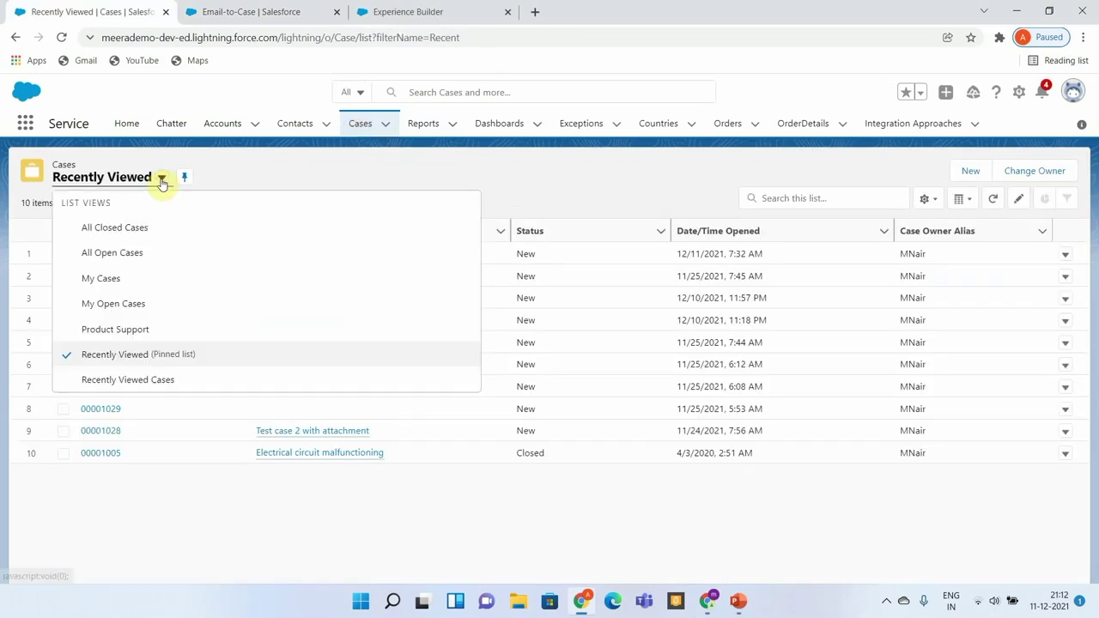
{"action": "left_click", "coordinate": [130, 253]}
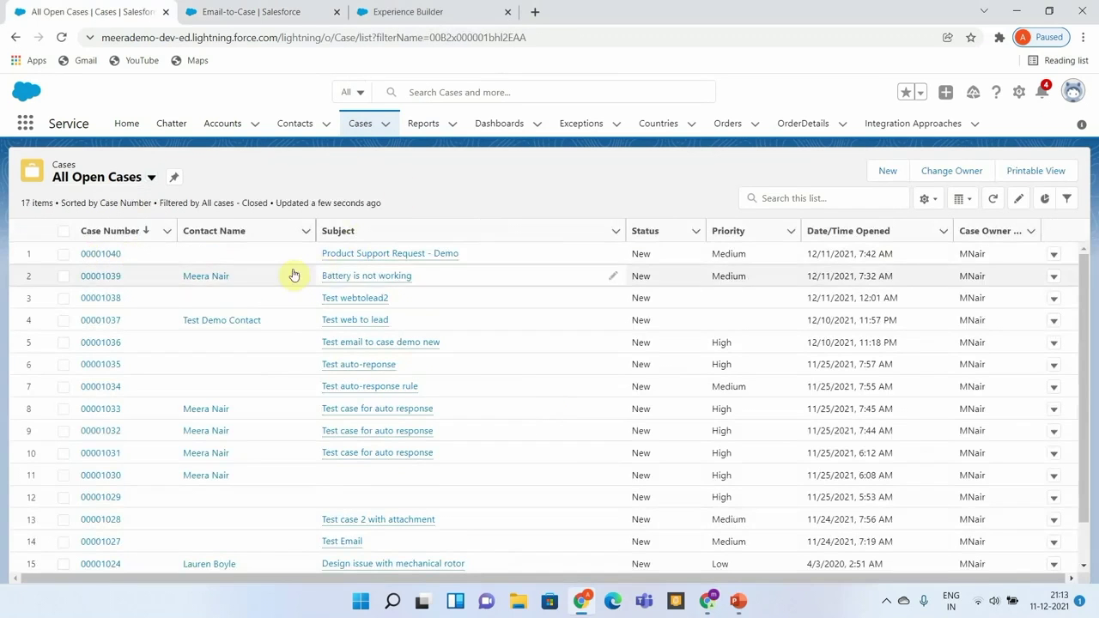
{"action": "left_click", "coordinate": [118, 254]}
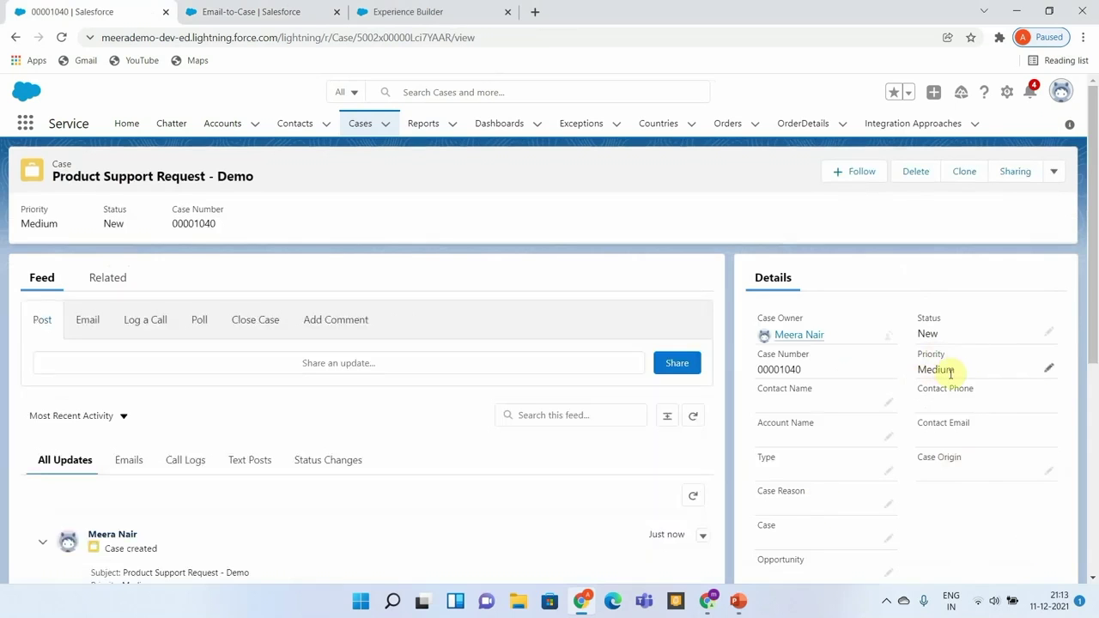
Examine the case's detail fields, including origin, web email, subject and description, plus its feed and related attachments.
{"action": "scroll", "coordinate": [950, 374], "scroll_direction": "down", "scroll_amount": 3}
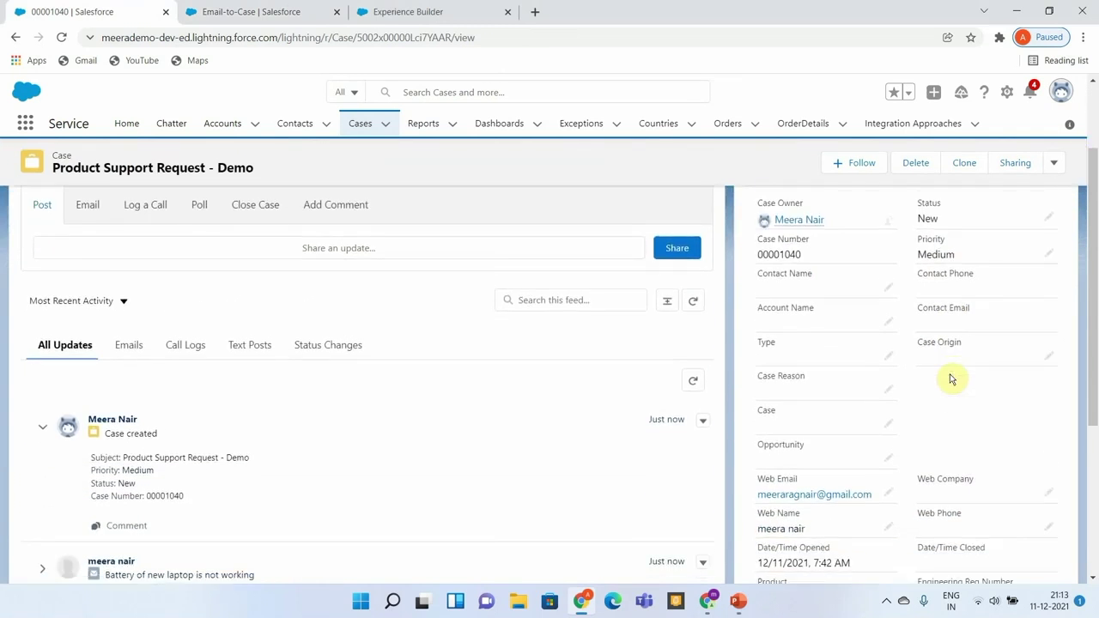
{"action": "scroll", "coordinate": [950, 378], "scroll_direction": "down", "scroll_amount": 4}
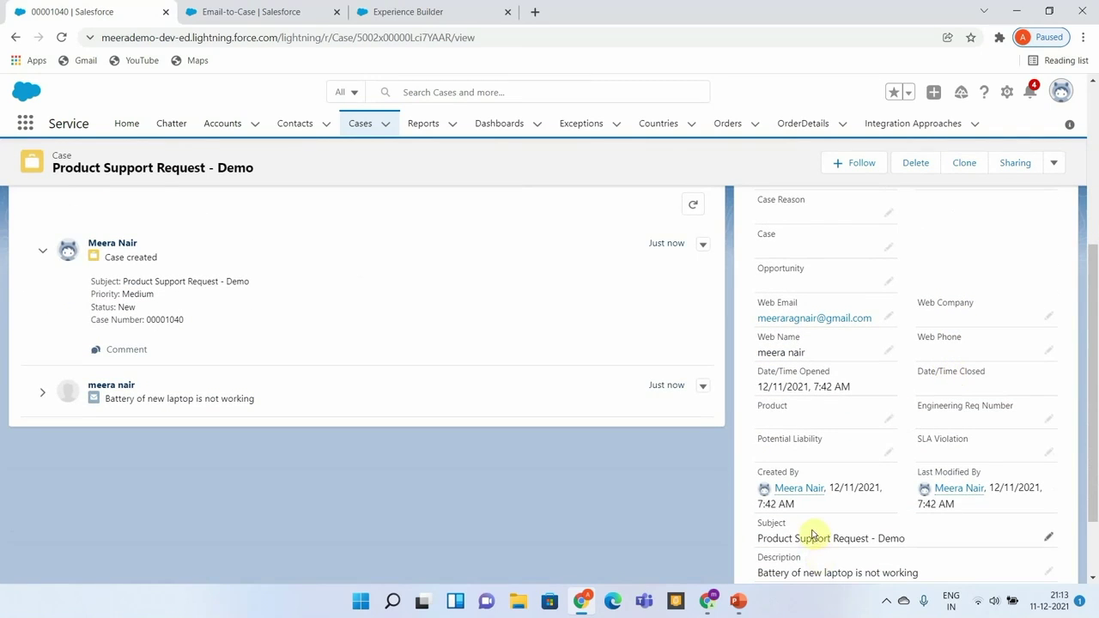
{"action": "scroll", "coordinate": [812, 532], "scroll_direction": "down", "scroll_amount": 2}
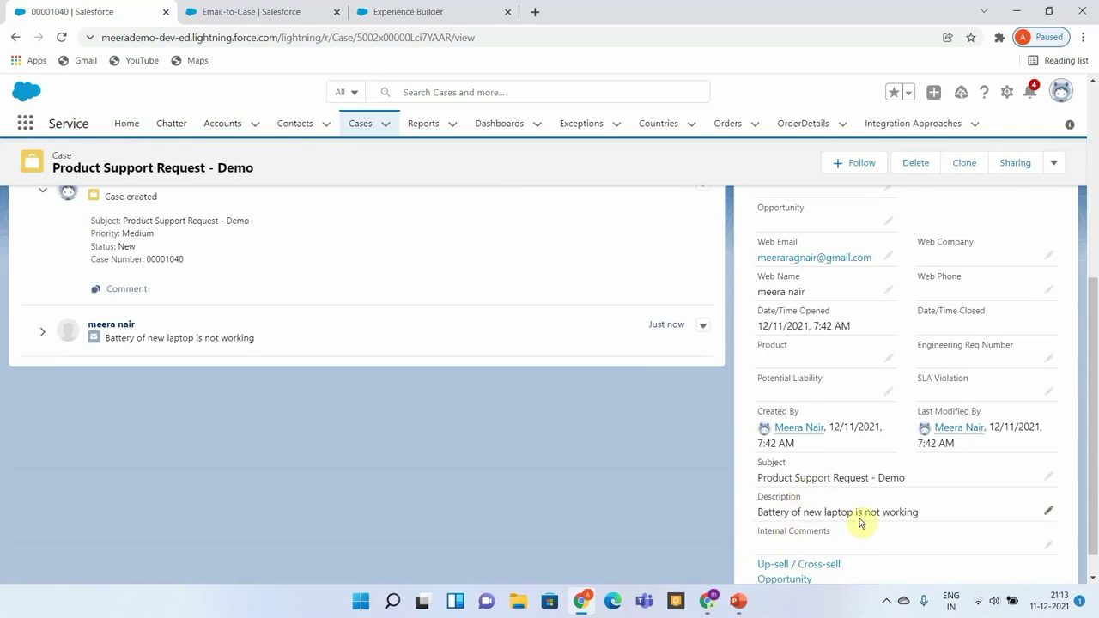
{"action": "scroll", "coordinate": [861, 524], "scroll_direction": "down", "scroll_amount": 1}
{"action": "scroll", "coordinate": [861, 524], "scroll_direction": "up", "scroll_amount": 2}
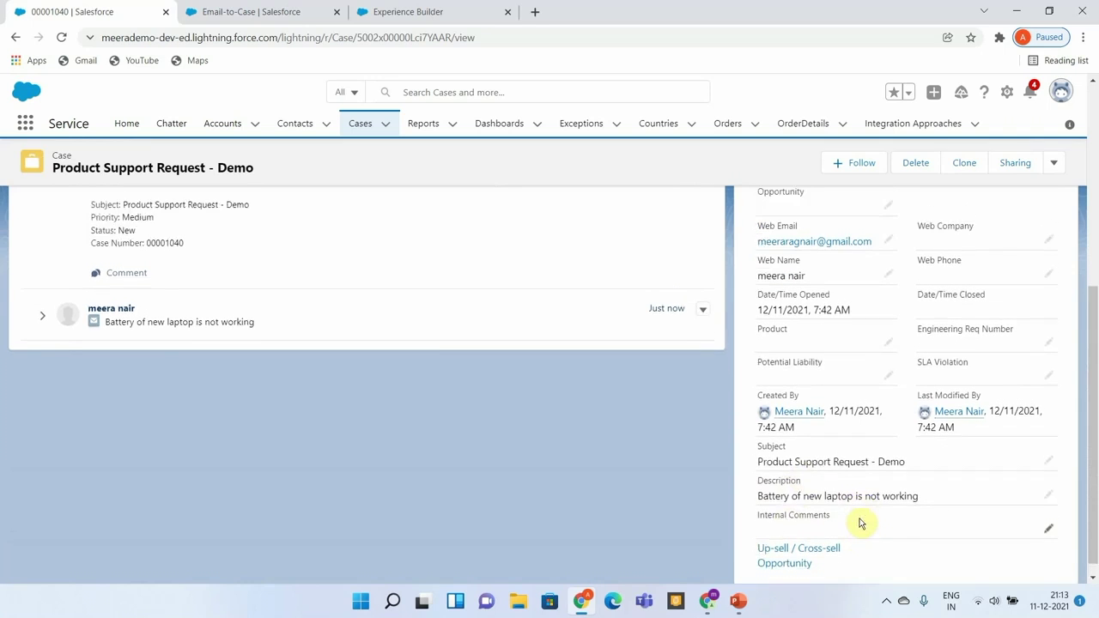
{"action": "scroll", "coordinate": [861, 524], "scroll_direction": "up", "scroll_amount": 1}
{"action": "scroll", "coordinate": [859, 521], "scroll_direction": "up", "scroll_amount": 2}
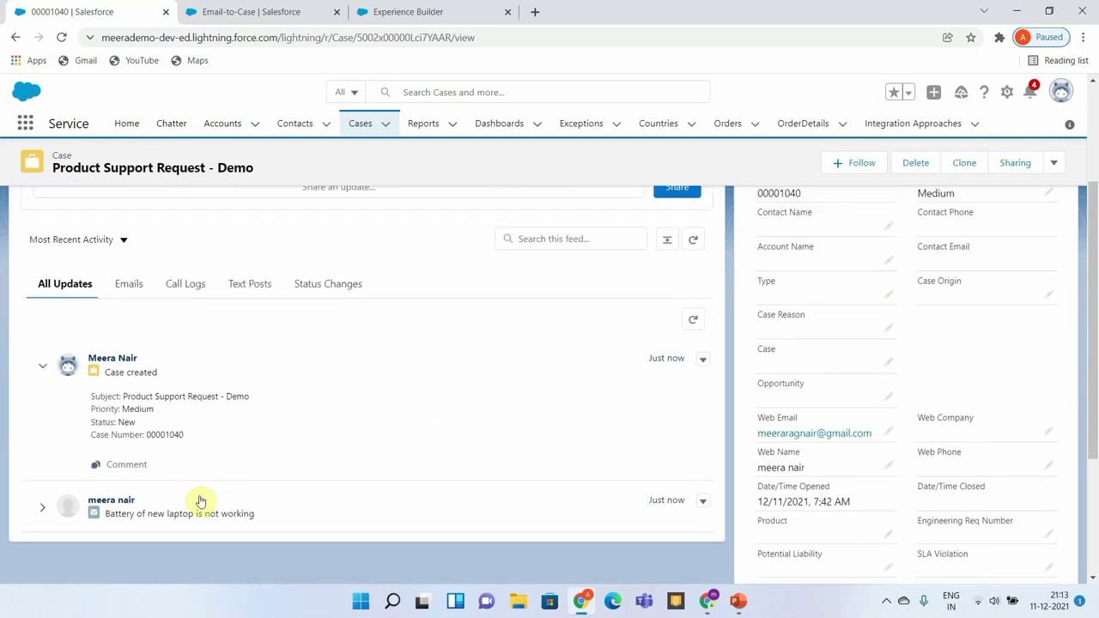
{"action": "scroll", "coordinate": [304, 444], "scroll_direction": "up", "scroll_amount": 2}
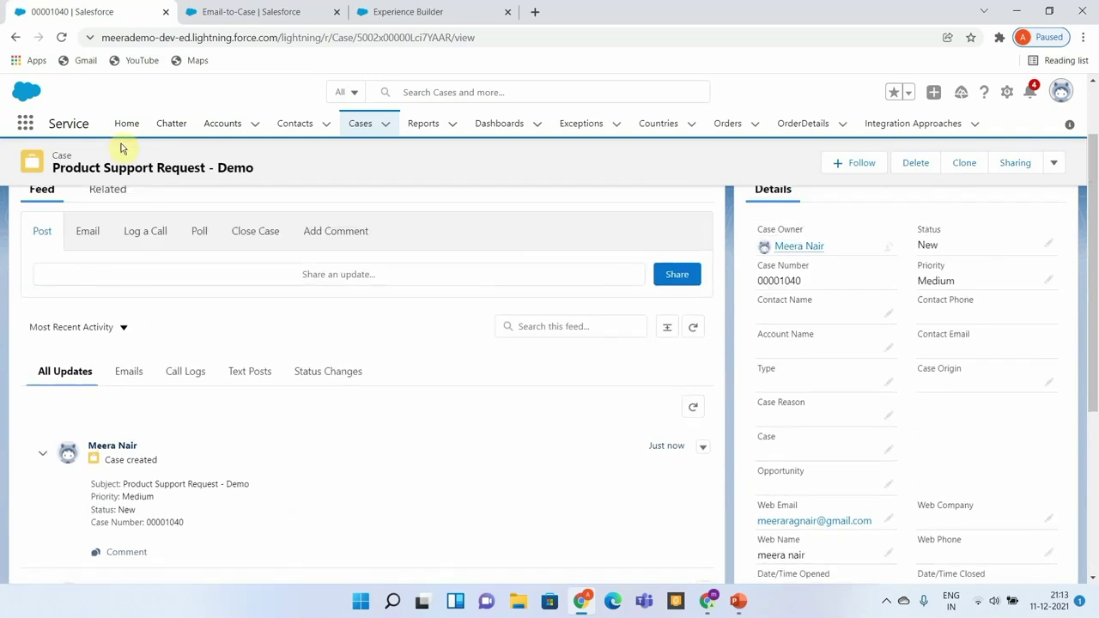
{"action": "left_click", "coordinate": [108, 191]}
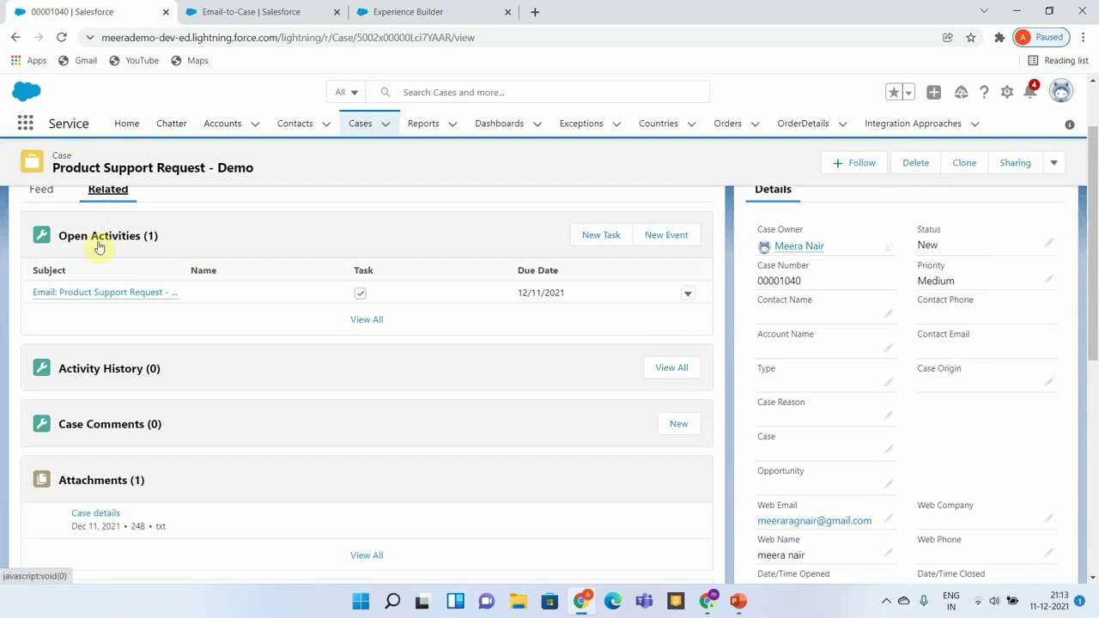
{"action": "scroll", "coordinate": [230, 532], "scroll_direction": "down", "scroll_amount": 2}
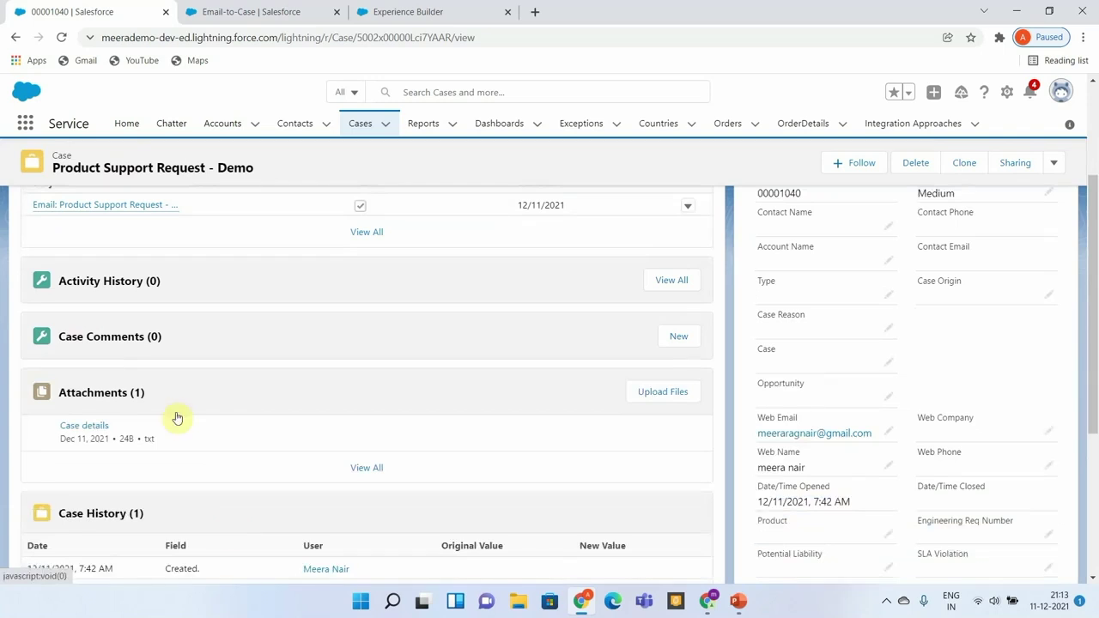